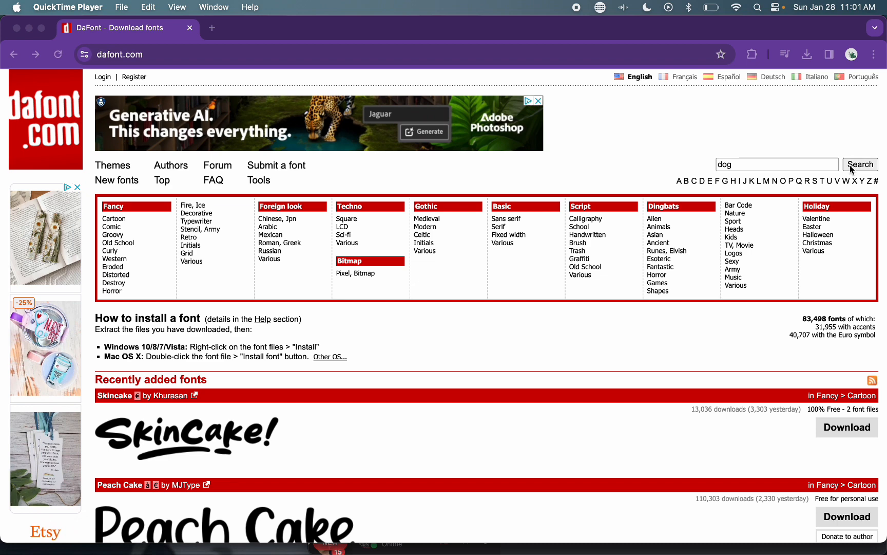
Search DaFont for "dog" and look through the first page of matching fonts for dog-shaped dingbats
{"action": "left_click", "coordinate": [850, 169]}
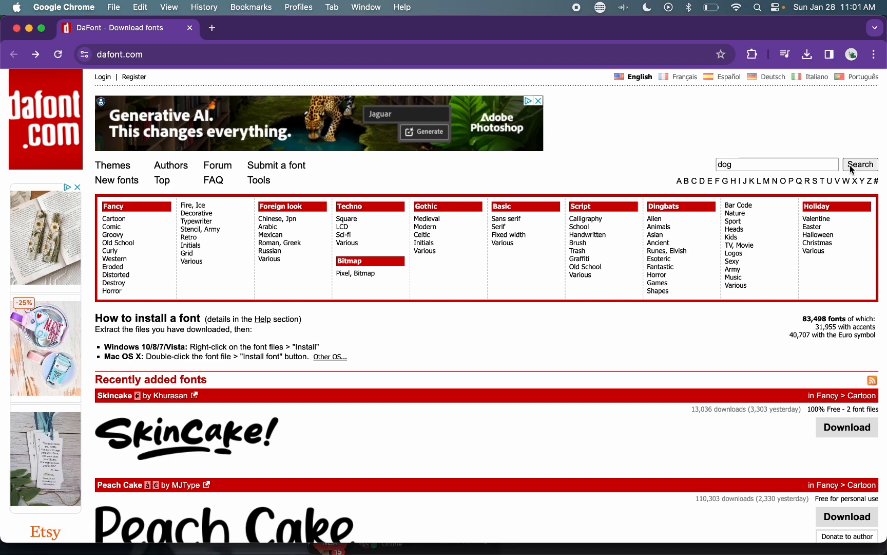
{"action": "left_click", "coordinate": [851, 167]}
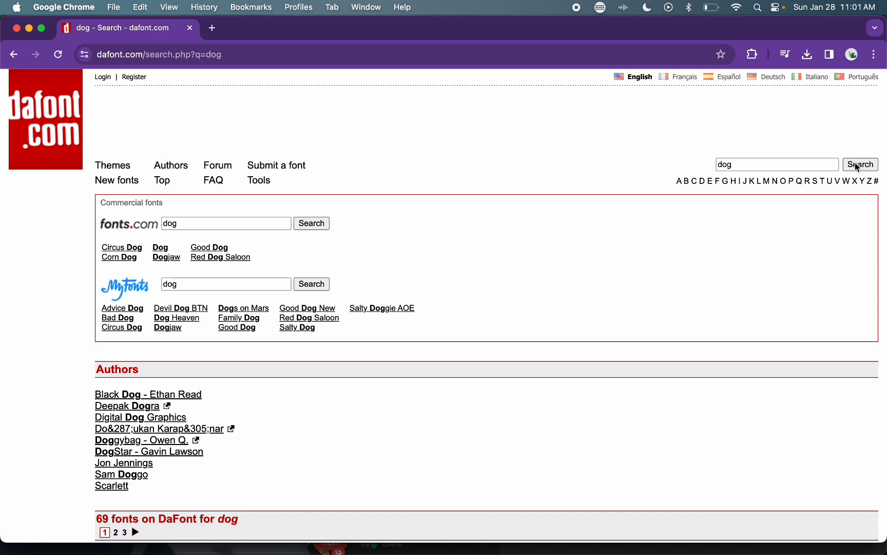
{"action": "scroll", "coordinate": [465, 292], "scroll_direction": "down", "scroll_amount": 5}
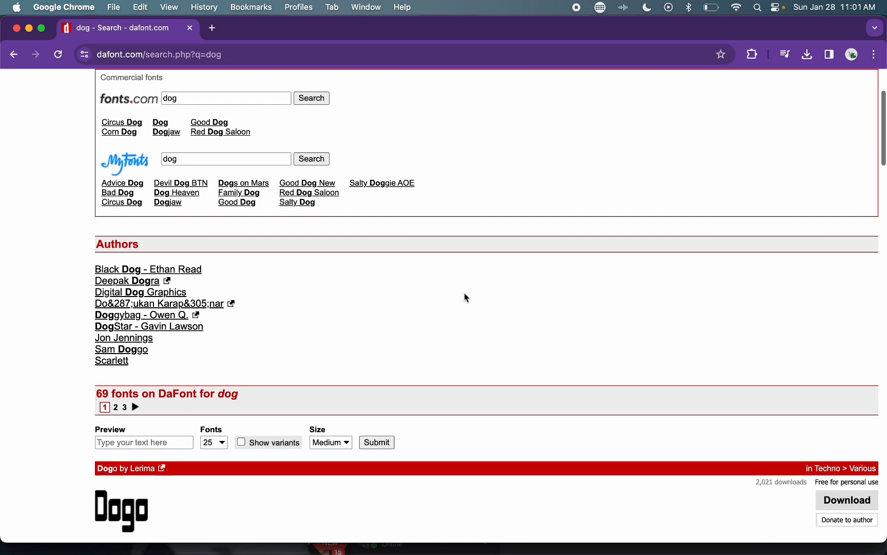
{"action": "scroll", "coordinate": [465, 293], "scroll_direction": "down", "scroll_amount": 7}
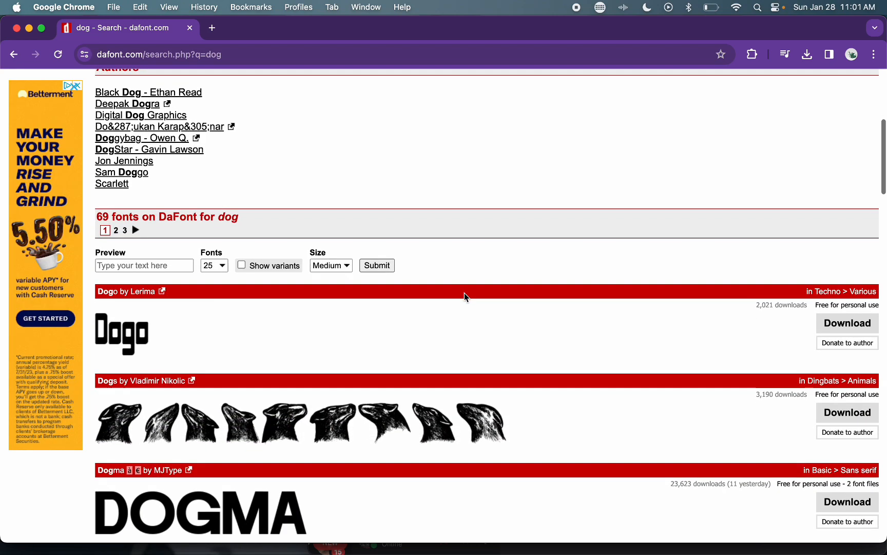
{"action": "scroll", "coordinate": [464, 294], "scroll_direction": "down", "scroll_amount": 3}
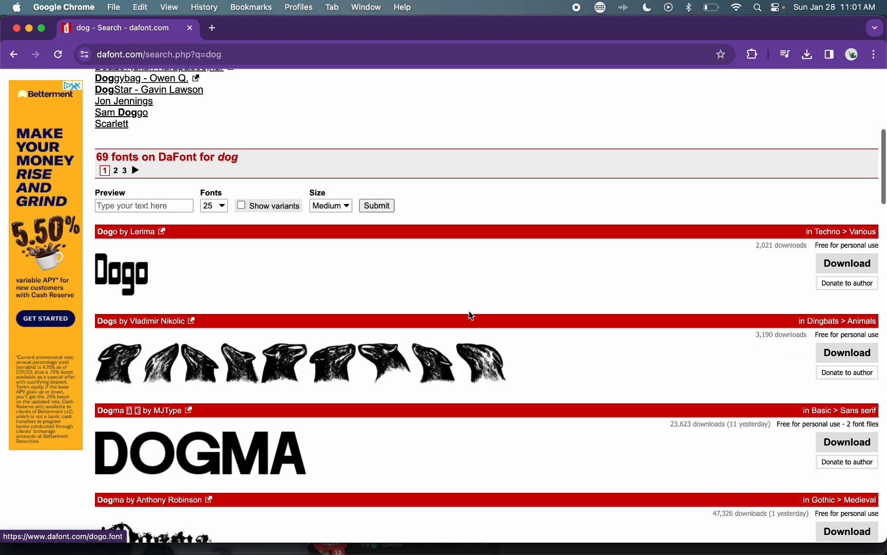
{"action": "scroll", "coordinate": [470, 316], "scroll_direction": "up", "scroll_amount": 14}
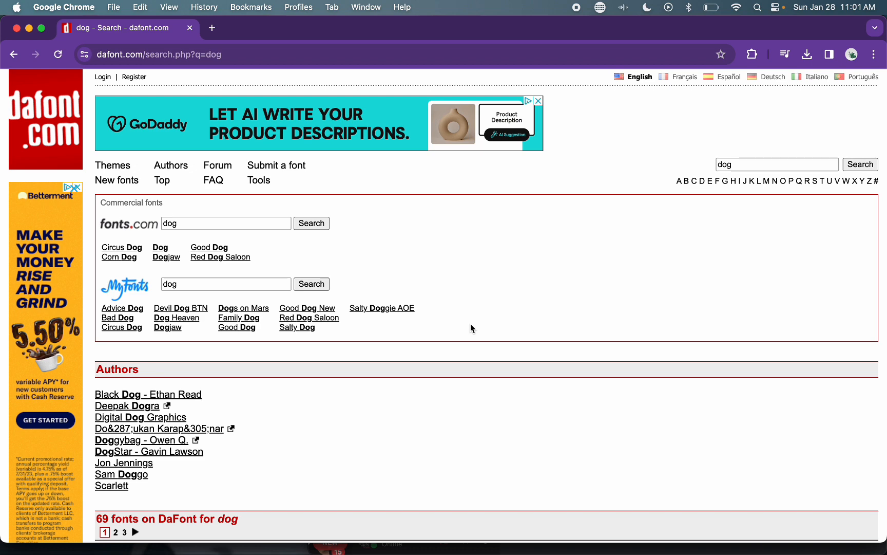
{"action": "scroll", "coordinate": [471, 328], "scroll_direction": "down", "scroll_amount": 12}
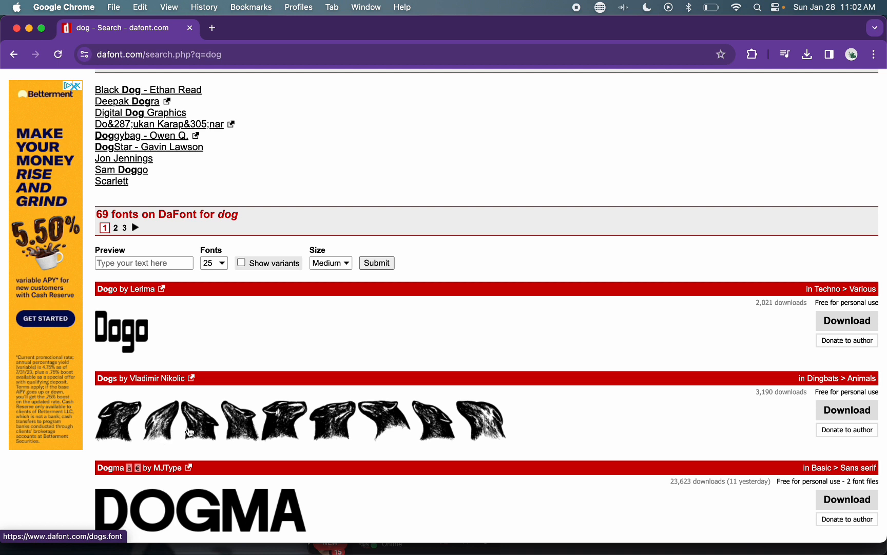
{"action": "scroll", "coordinate": [190, 432], "scroll_direction": "down", "scroll_amount": 3}
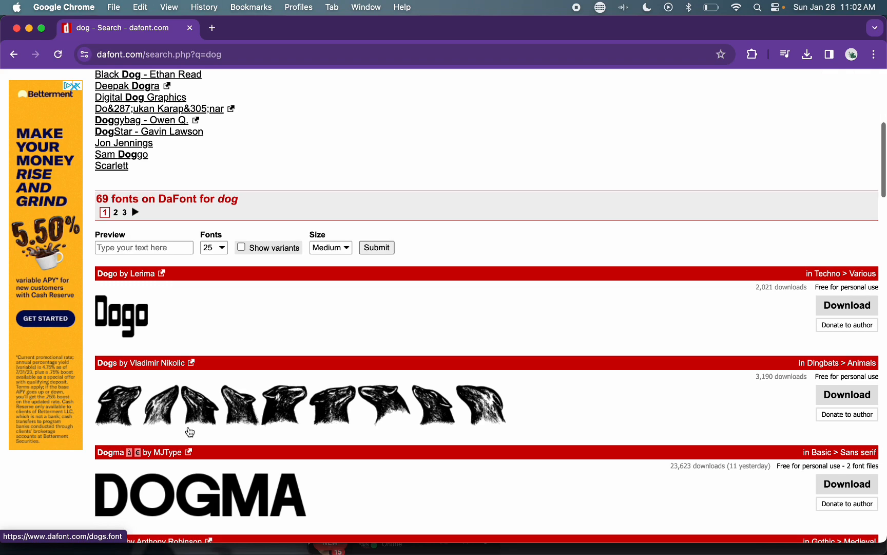
{"action": "scroll", "coordinate": [190, 431], "scroll_direction": "down", "scroll_amount": 5}
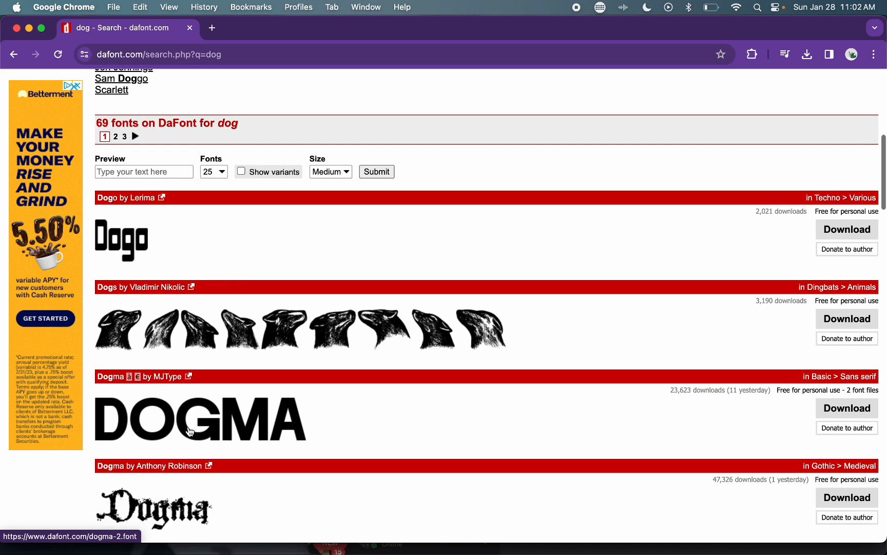
{"action": "scroll", "coordinate": [190, 432], "scroll_direction": "down", "scroll_amount": 15}
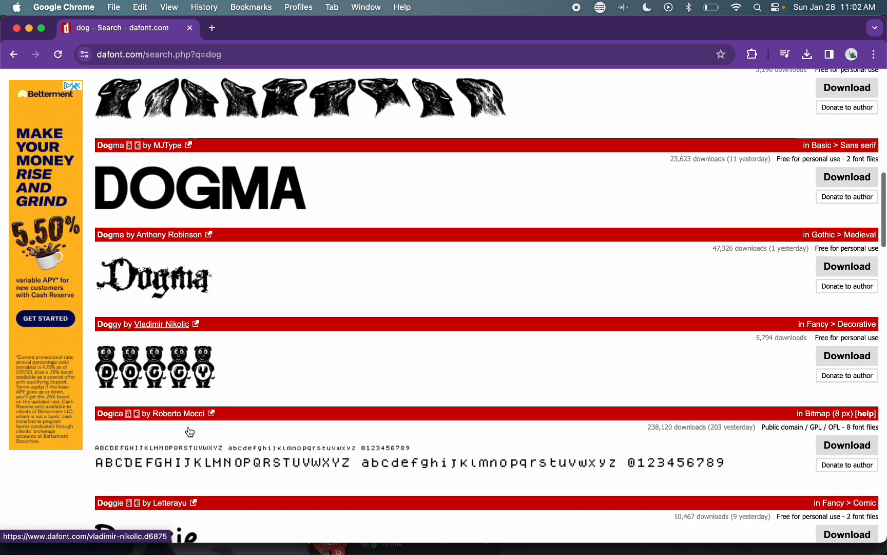
{"action": "scroll", "coordinate": [189, 428], "scroll_direction": "down", "scroll_amount": 1}
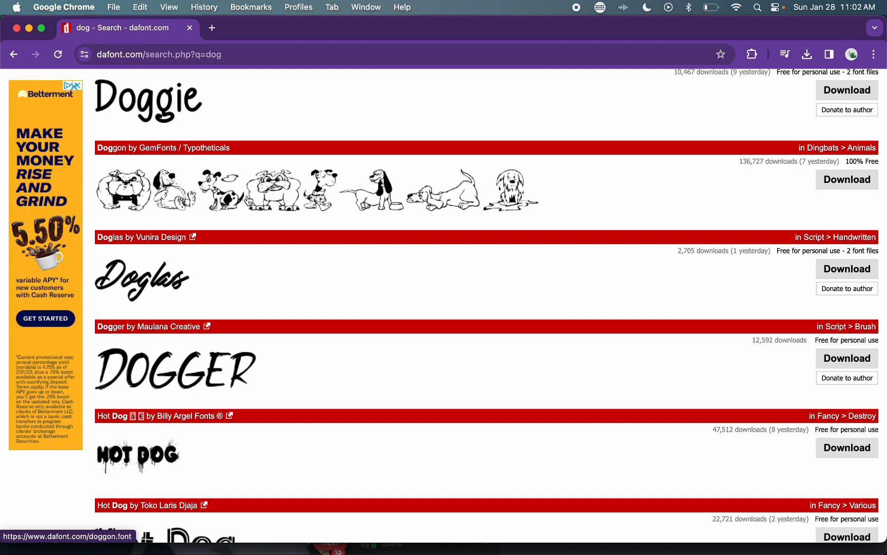
{"action": "scroll", "coordinate": [271, 210], "scroll_direction": "down", "scroll_amount": 10}
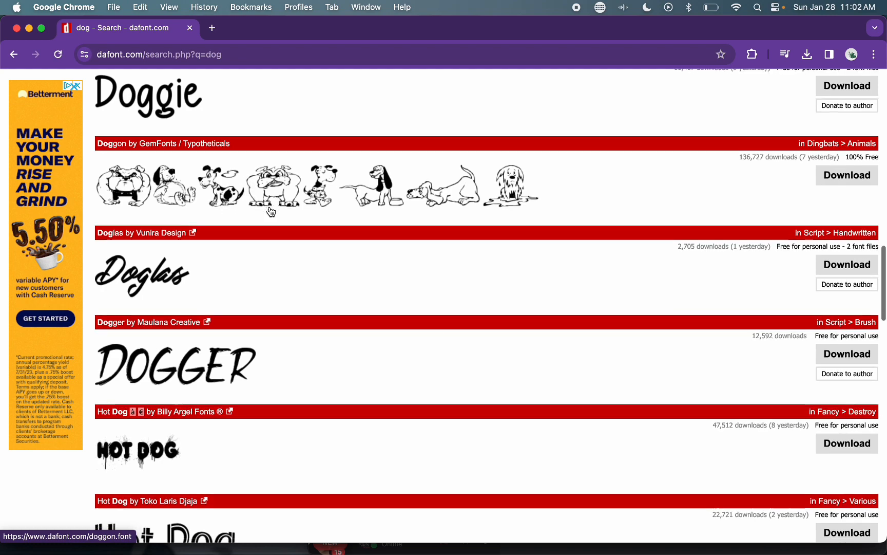
{"action": "scroll", "coordinate": [269, 210], "scroll_direction": "down", "scroll_amount": 15}
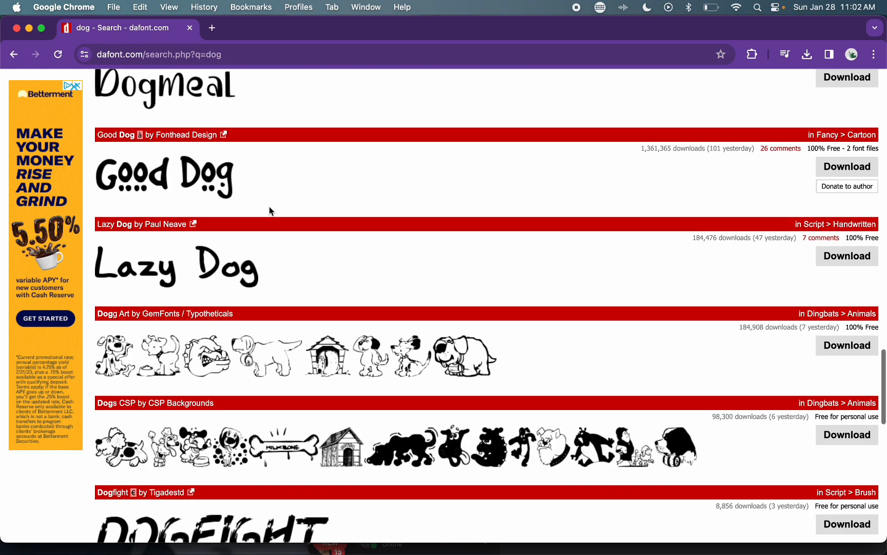
{"action": "scroll", "coordinate": [270, 211], "scroll_direction": "down", "scroll_amount": 1}
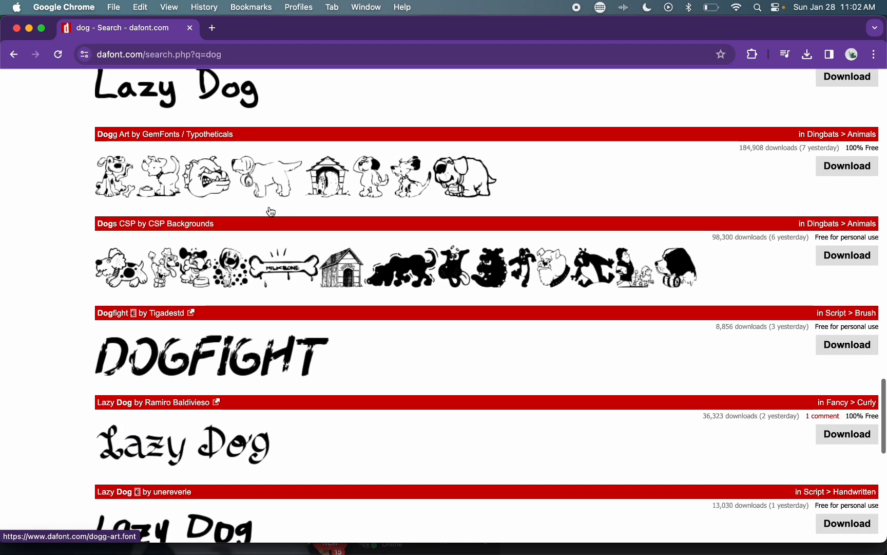
{"action": "scroll", "coordinate": [271, 211], "scroll_direction": "down", "scroll_amount": 16}
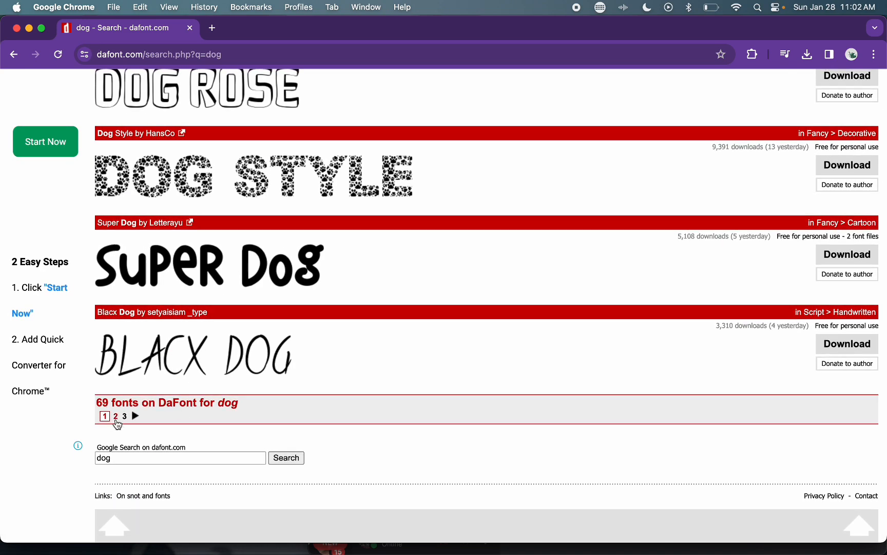
Open page 2 of the dog font results and examine the dog picture fonts, including Can Dog TFB
{"action": "left_click", "coordinate": [115, 416]}
{"action": "scroll", "coordinate": [117, 424], "scroll_direction": "down", "scroll_amount": 14}
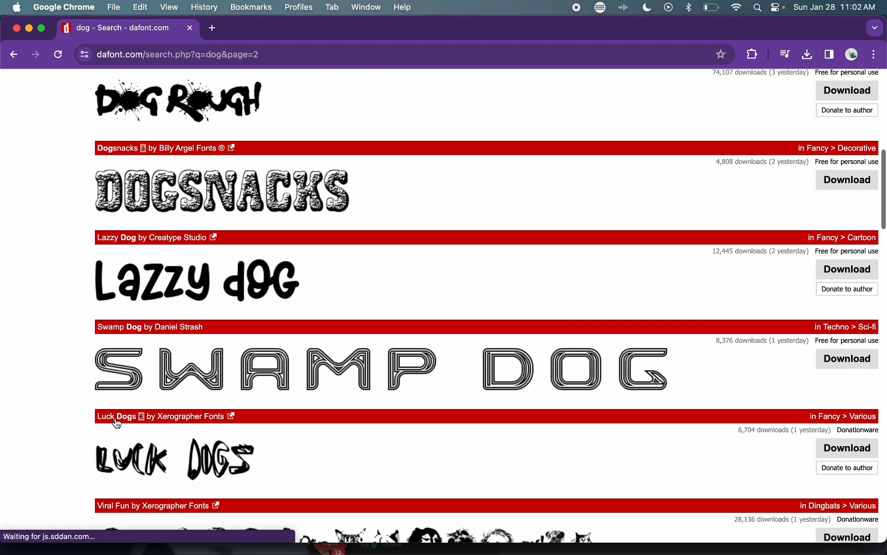
{"action": "scroll", "coordinate": [117, 423], "scroll_direction": "down", "scroll_amount": 15}
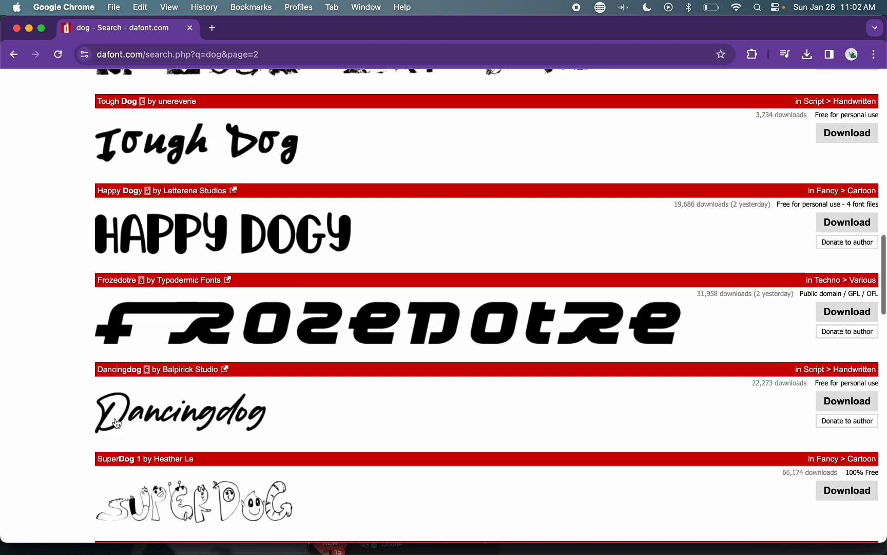
{"action": "scroll", "coordinate": [116, 422], "scroll_direction": "down", "scroll_amount": 12}
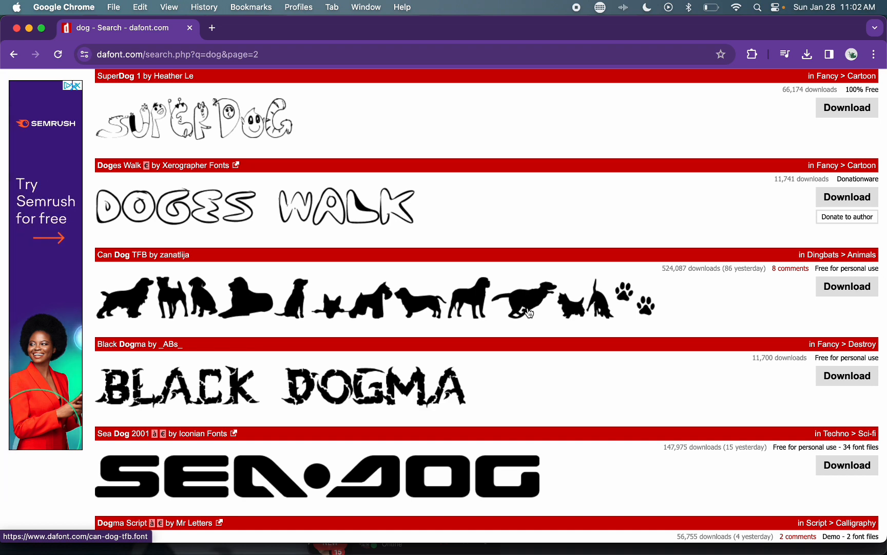
{"action": "scroll", "coordinate": [529, 312], "scroll_direction": "up", "scroll_amount": 10}
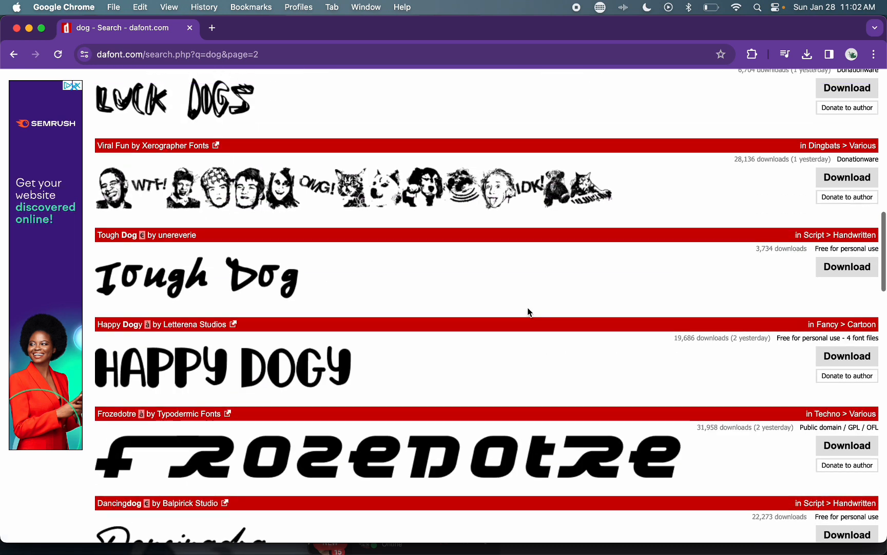
{"action": "scroll", "coordinate": [527, 307], "scroll_direction": "up", "scroll_amount": 2}
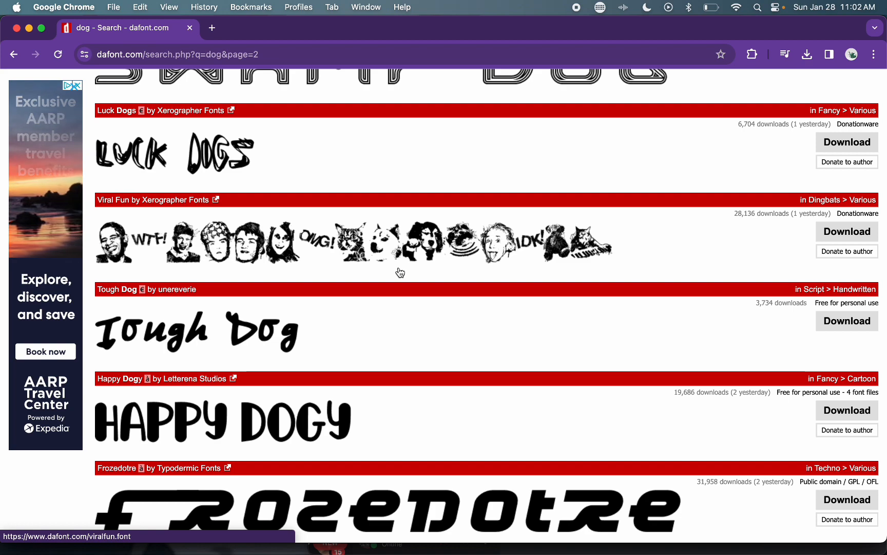
{"action": "scroll", "coordinate": [400, 272], "scroll_direction": "down", "scroll_amount": 5}
{"action": "scroll", "coordinate": [400, 272], "scroll_direction": "down", "scroll_amount": 10}
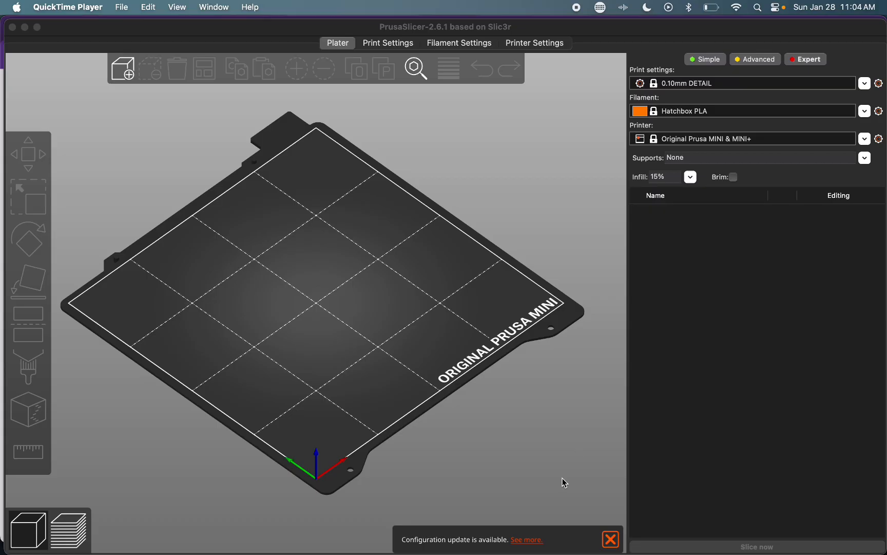
Switch to PrusaSlicer and add a Text shape to the empty print bed
{"action": "left_click", "coordinate": [553, 322]}
{"action": "left_click_drag", "start_coordinate": [553, 322], "coordinate": [534, 337]}
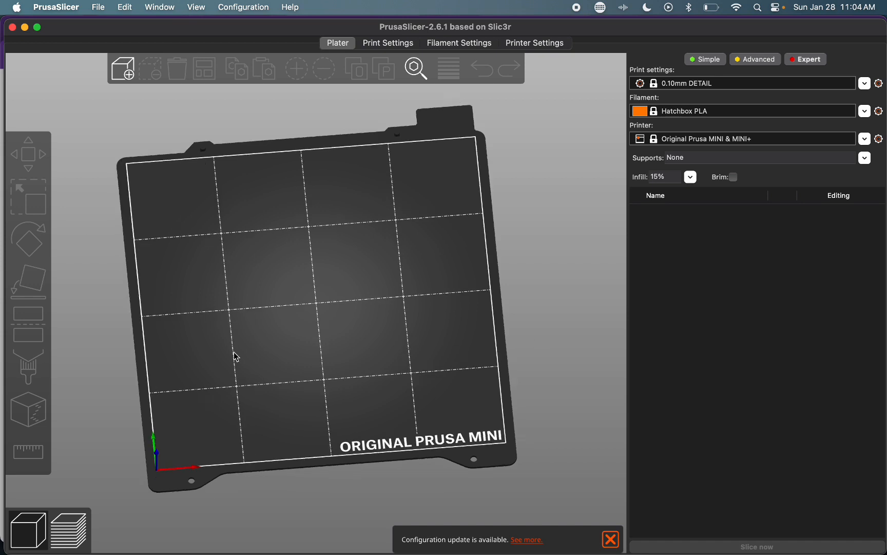
{"action": "right_click", "coordinate": [321, 317]}
{"action": "mouse_move", "coordinate": [322, 317]}
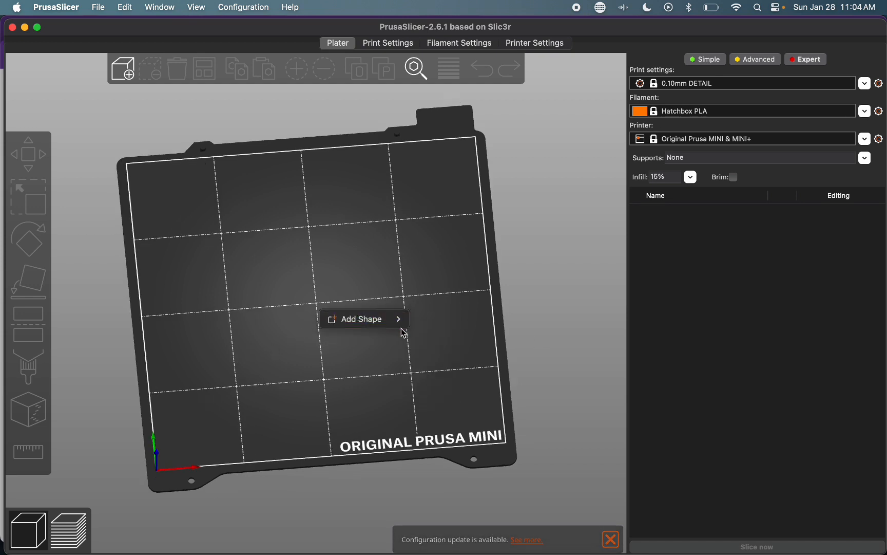
{"action": "mouse_move", "coordinate": [395, 319]}
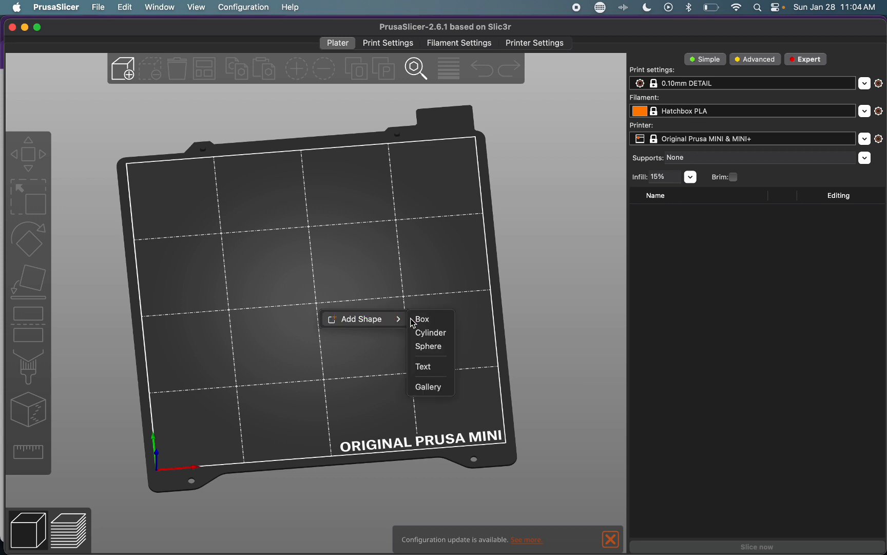
{"action": "left_click", "coordinate": [431, 367]}
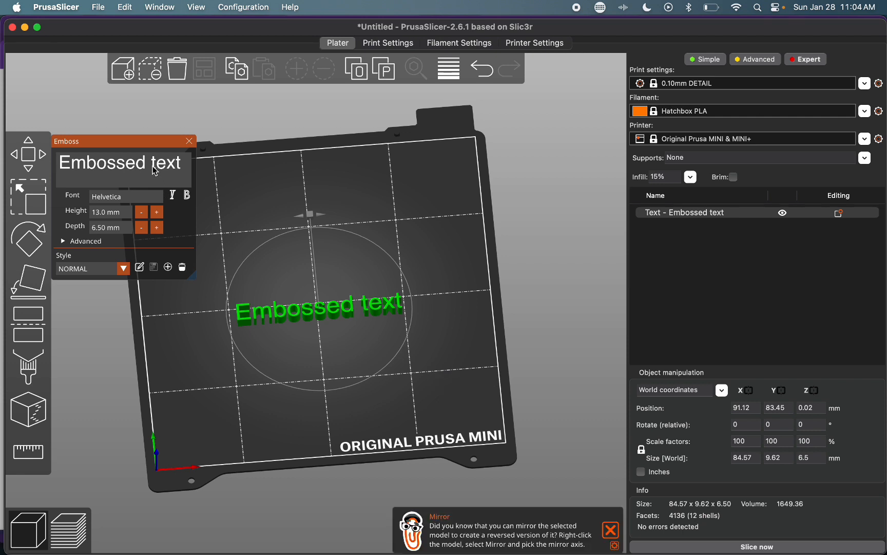
Replace the placeholder wording of the embossed text object with the single letter "G"
{"action": "key", "text": "super+a"}
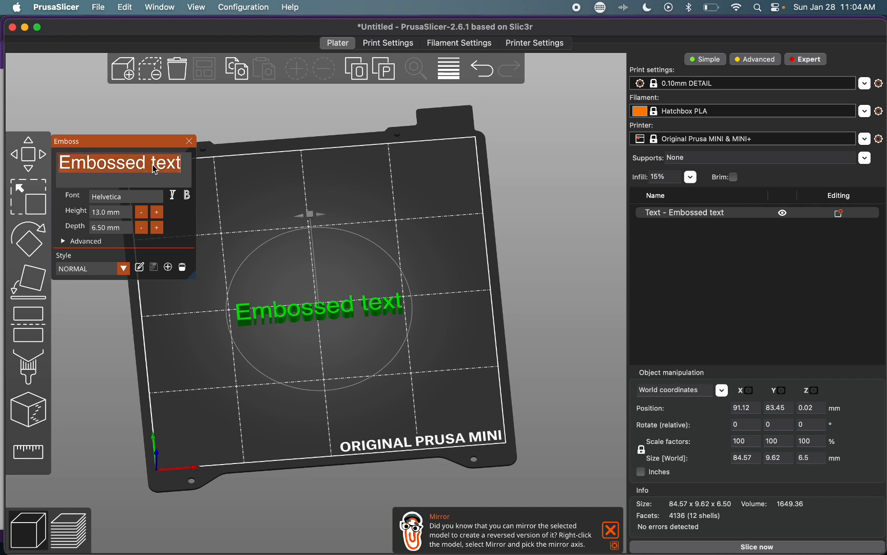
{"action": "key", "text": "super+s"}
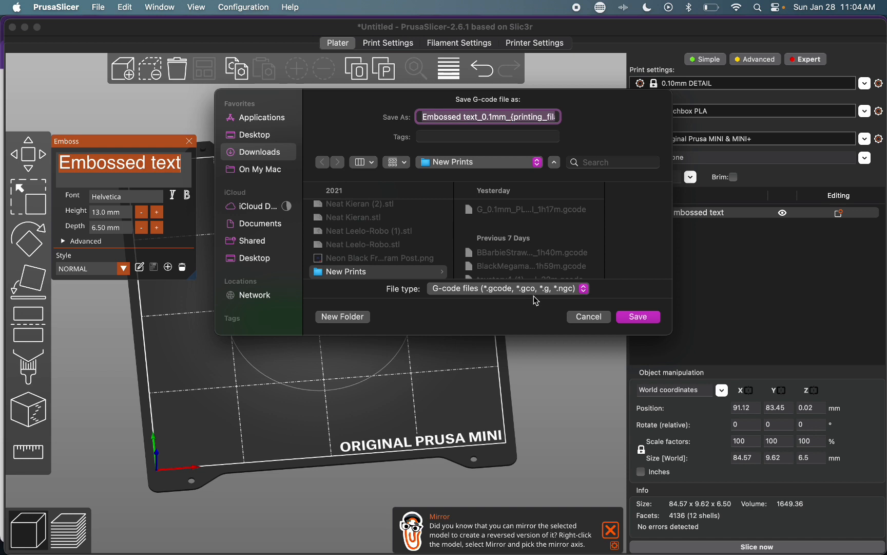
{"action": "left_click", "coordinate": [579, 320]}
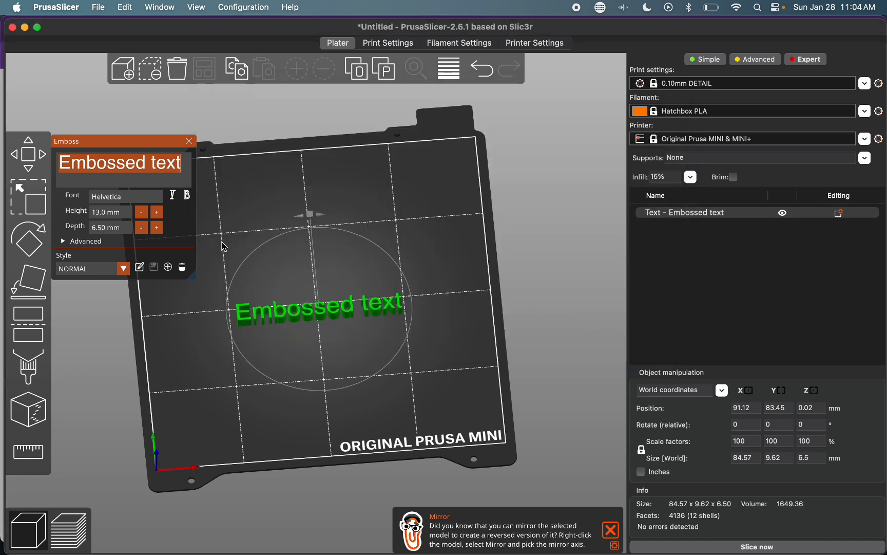
{"action": "type", "text": "G"}
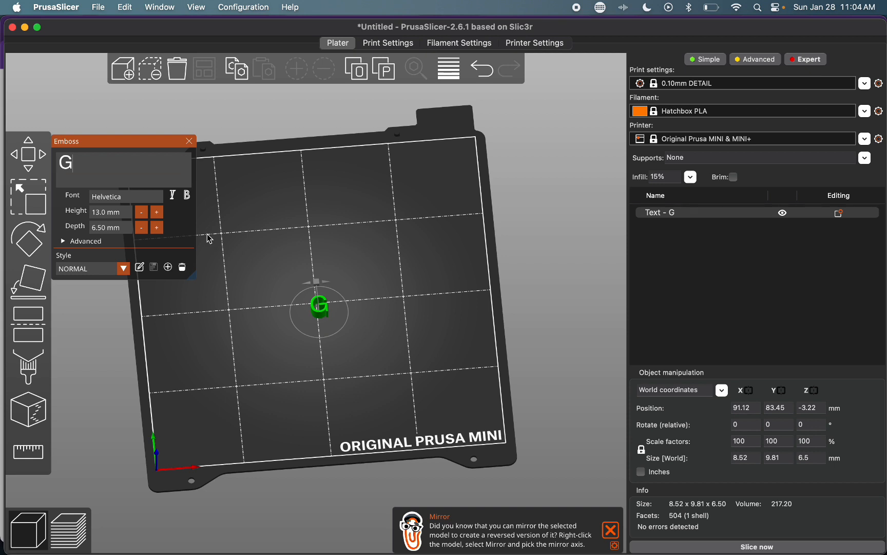
Set the font of the letter G to "can dog tfb" and close the Emboss settings
{"action": "left_click", "coordinate": [117, 200]}
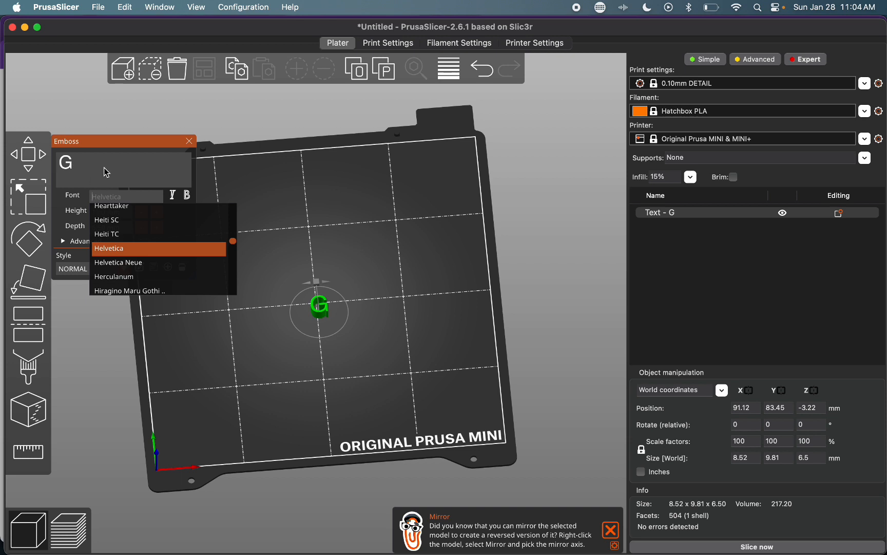
{"action": "type", "text": "cand"}
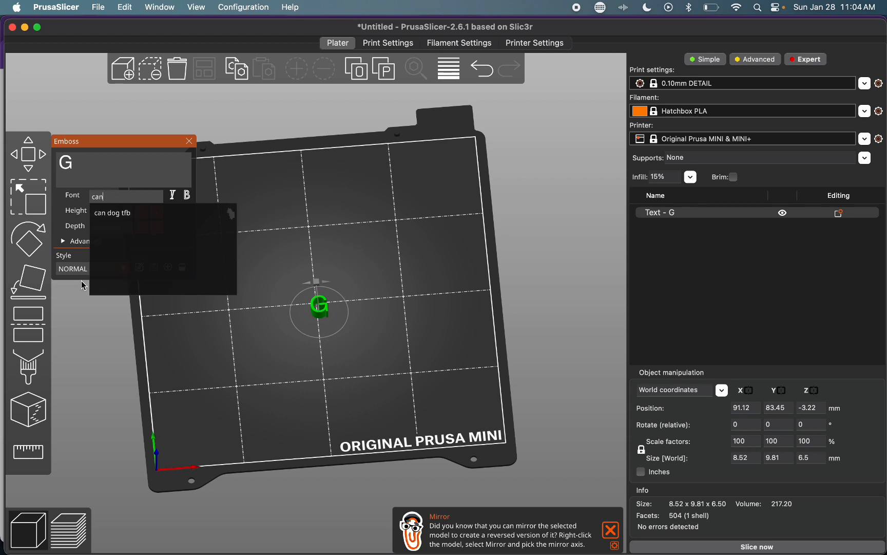
{"action": "left_click", "coordinate": [134, 213]}
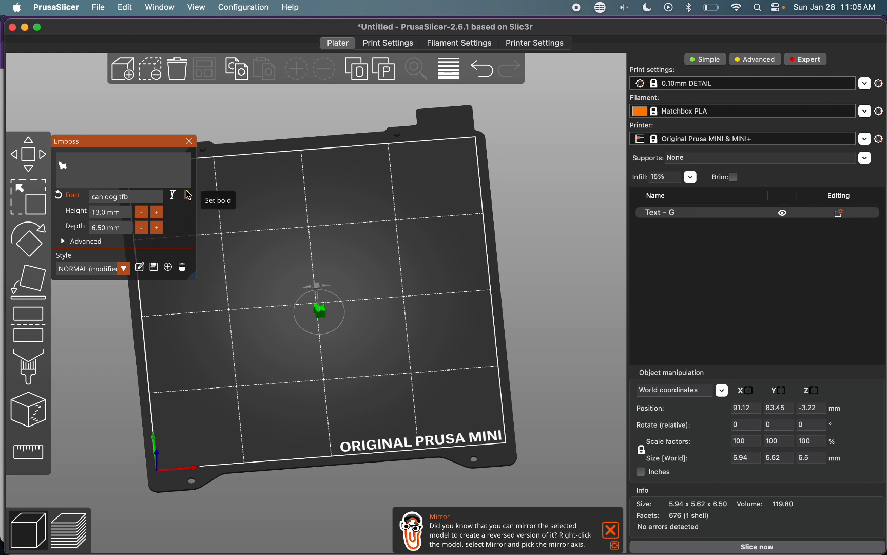
{"action": "left_click", "coordinate": [189, 141]}
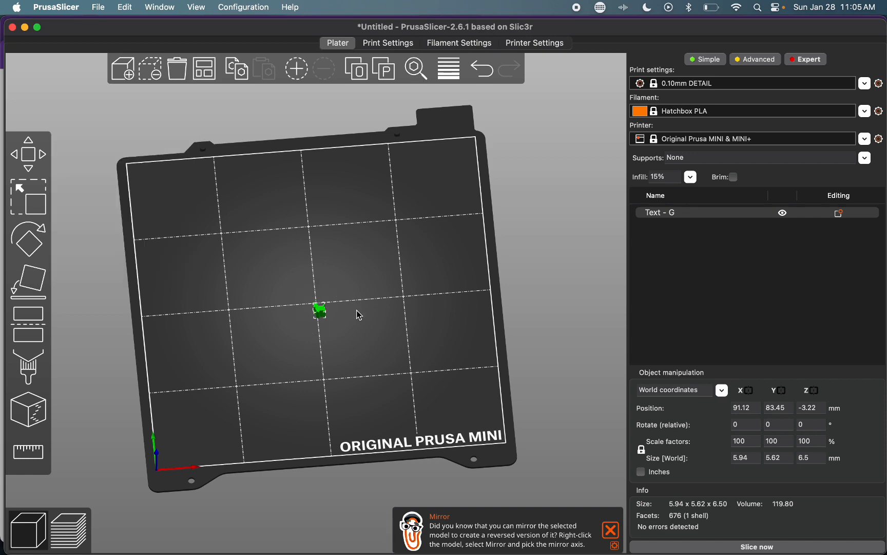
{"action": "scroll", "coordinate": [336, 338], "scroll_direction": "up", "scroll_amount": 5}
{"action": "scroll", "coordinate": [337, 340], "scroll_direction": "up", "scroll_amount": 3}
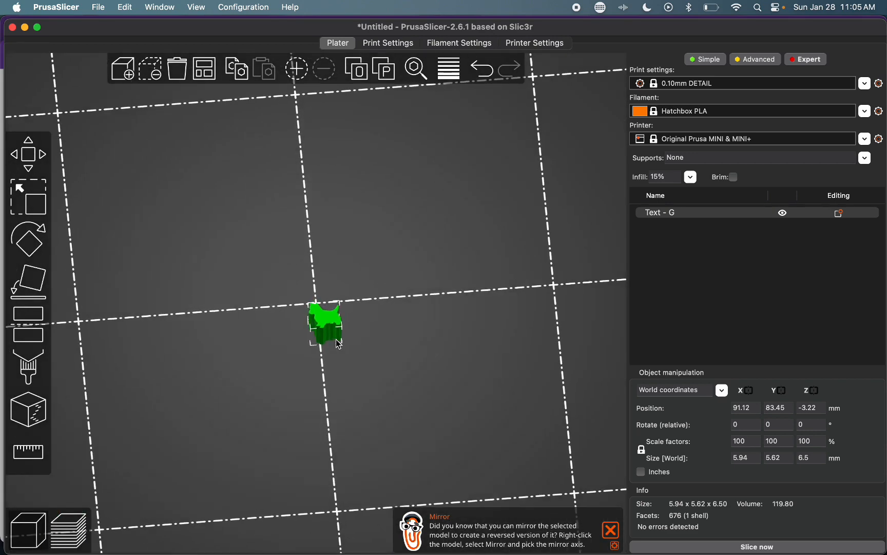
{"action": "right_click_drag", "start_coordinate": [355, 400], "coordinate": [348, 375]}
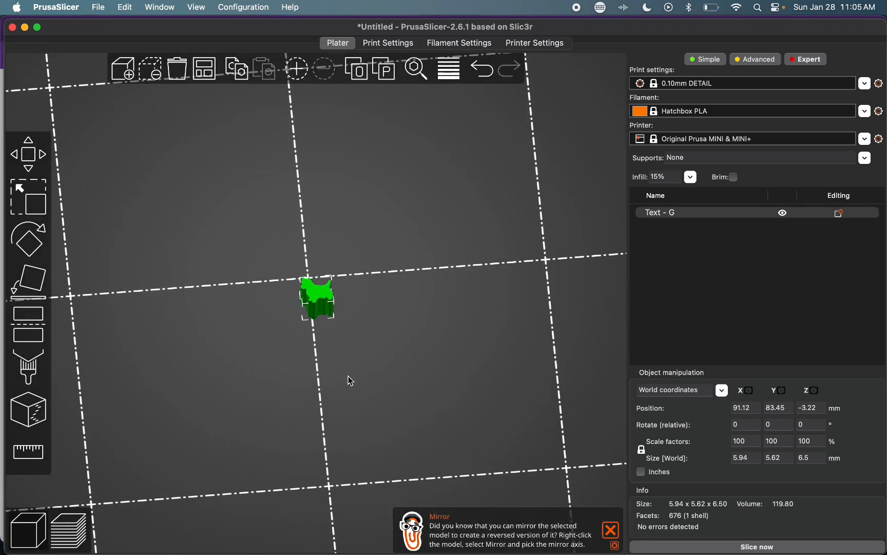
Scale the dog shape up uniformly to about 2.57 x 2.44 in, with sizes displayed in inches
{"action": "mouse_move", "coordinate": [348, 375]}
{"action": "left_mouse_down"}
{"action": "mouse_move", "coordinate": [348, 355]}
{"action": "mouse_move", "coordinate": [347, 384]}
{"action": "left_mouse_up"}
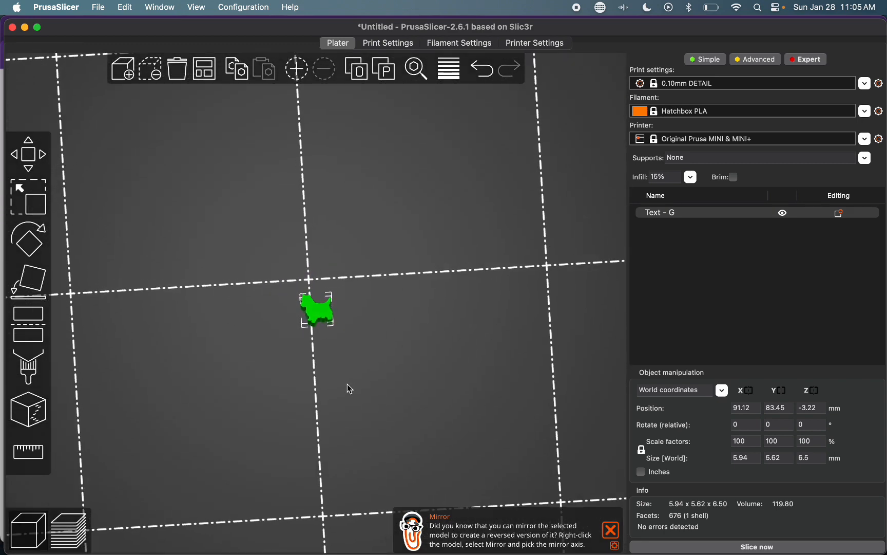
{"action": "left_click", "coordinate": [29, 197]}
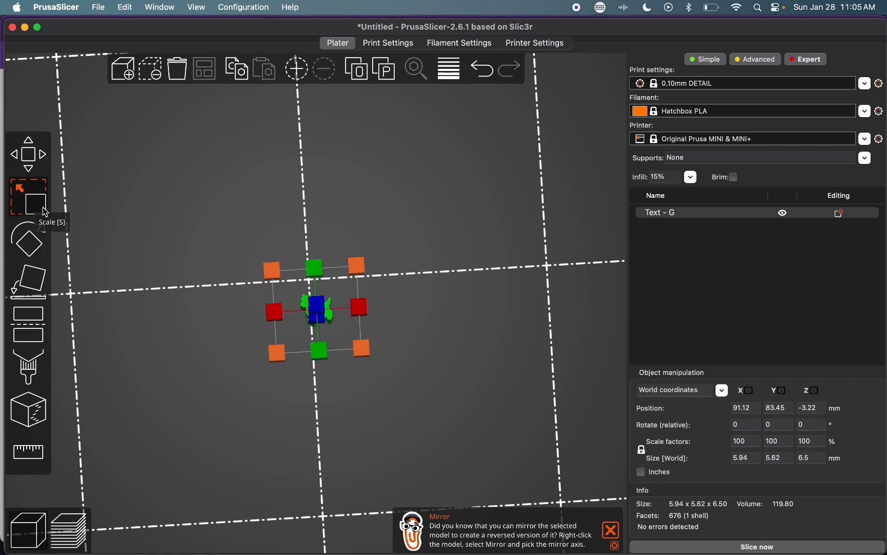
{"action": "left_click", "coordinate": [643, 473]}
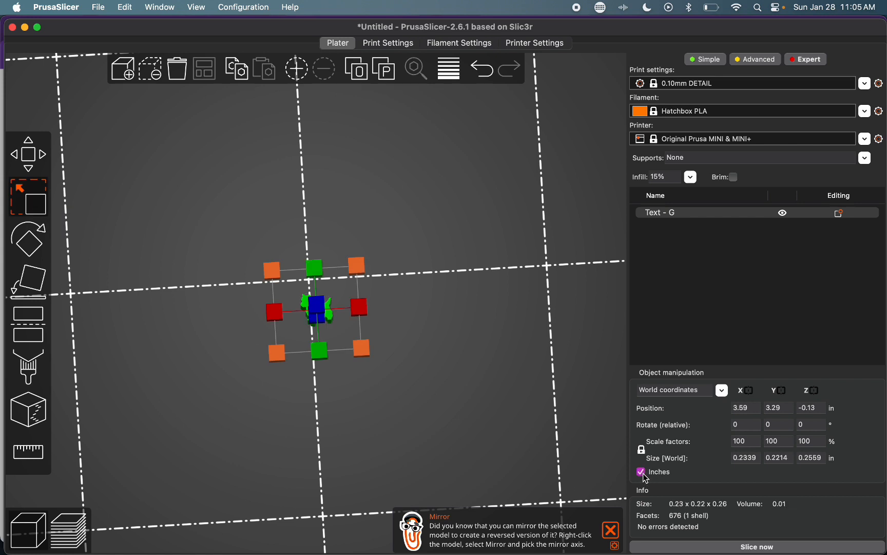
{"action": "left_click_drag", "start_coordinate": [289, 361], "coordinate": [100, 554]}
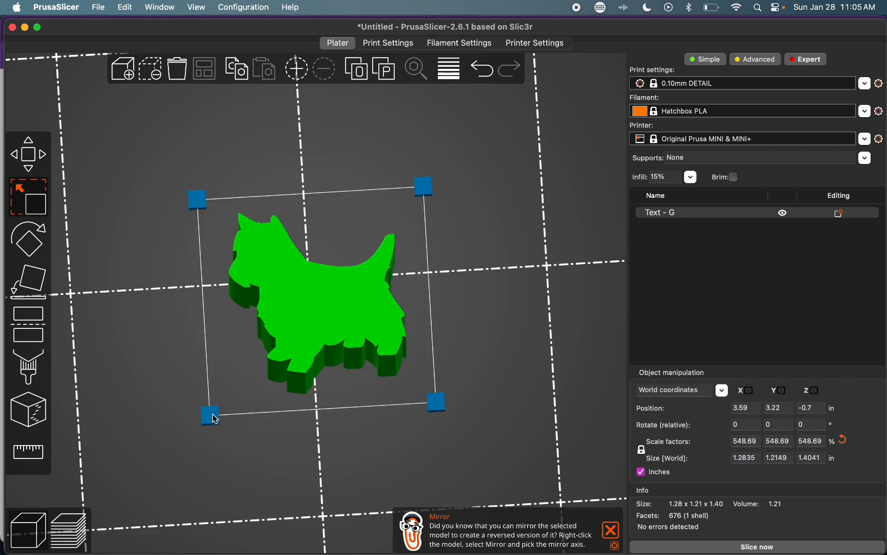
{"action": "left_click_drag", "start_coordinate": [214, 419], "coordinate": [114, 545]}
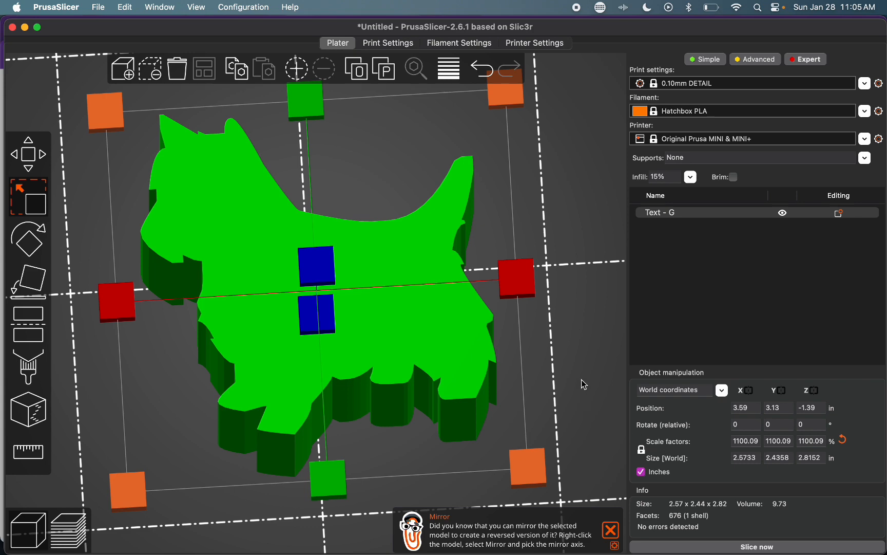
Unlock proportional scaling and flatten the dog to about 4.49 mm thick, with sizes displayed in millimetres
{"action": "left_click_drag", "start_coordinate": [584, 384], "coordinate": [572, 283]}
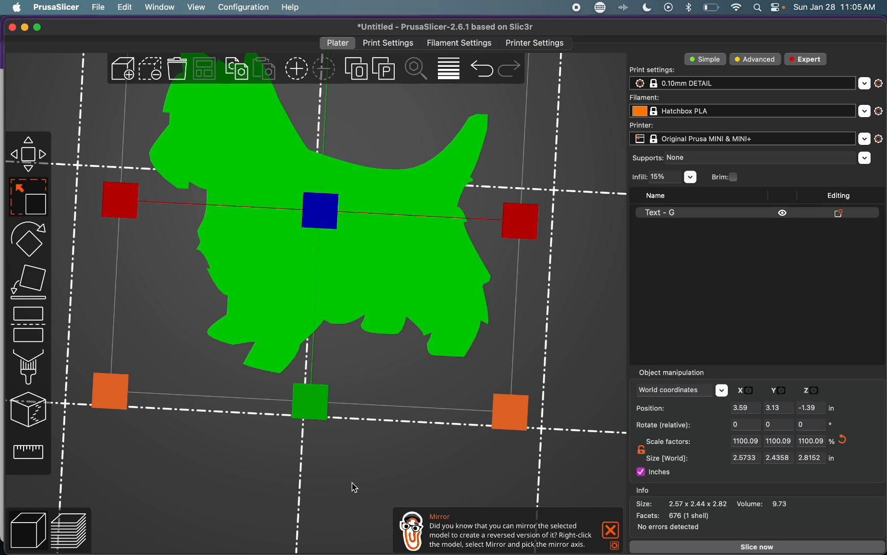
{"action": "right_click_drag", "start_coordinate": [352, 483], "coordinate": [371, 450]}
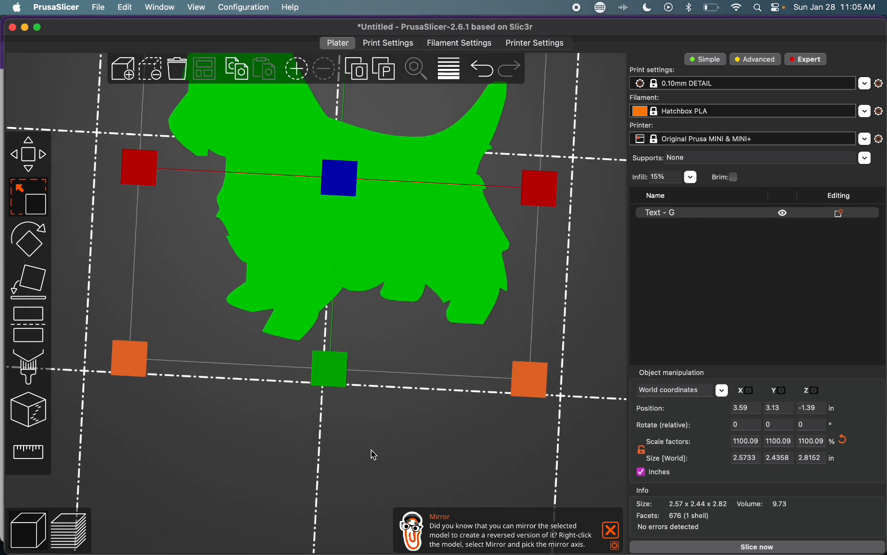
{"action": "scroll", "coordinate": [373, 455], "scroll_direction": "down", "scroll_amount": 5}
{"action": "left_click_drag", "start_coordinate": [374, 454], "coordinate": [369, 417]}
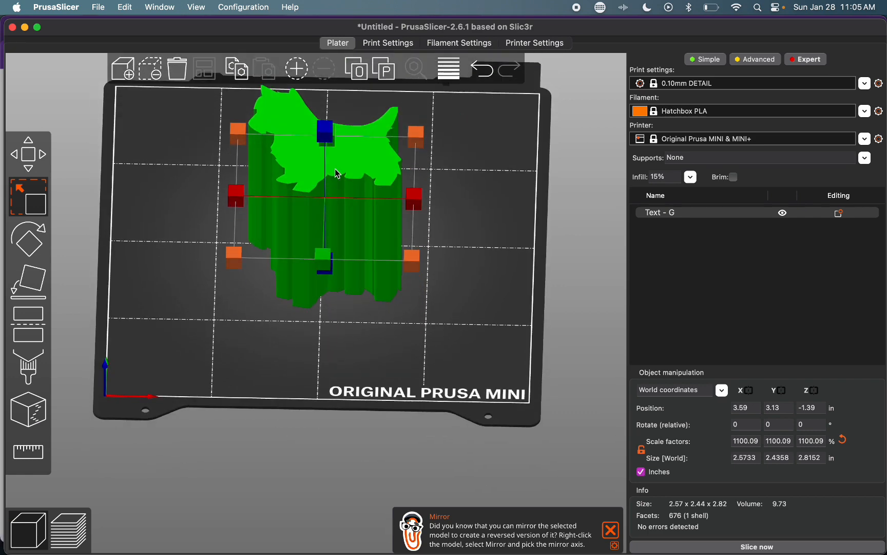
{"action": "left_click_drag", "start_coordinate": [323, 135], "coordinate": [333, 267]}
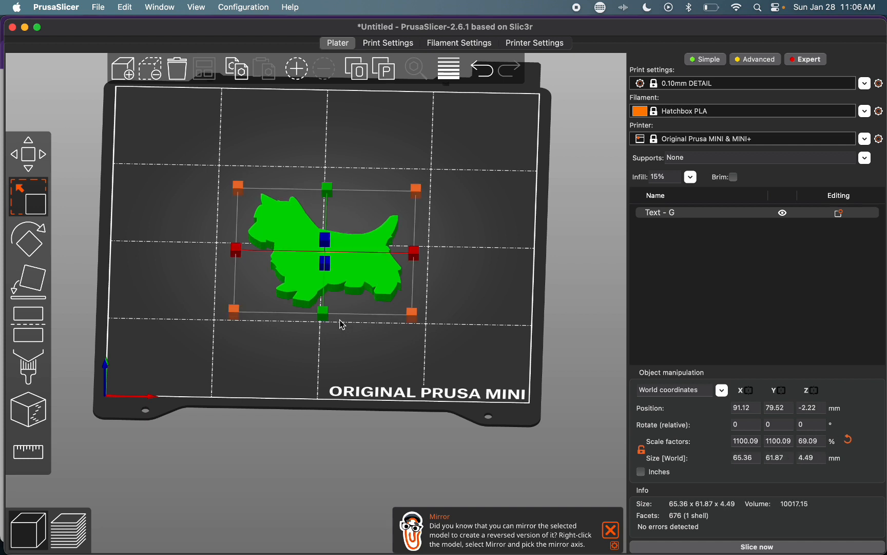
Set the dog's thickness to exactly 5 mm
{"action": "middle_click_drag", "start_coordinate": [348, 342], "coordinate": [354, 407]}
{"action": "left_click_drag", "start_coordinate": [369, 404], "coordinate": [372, 400]}
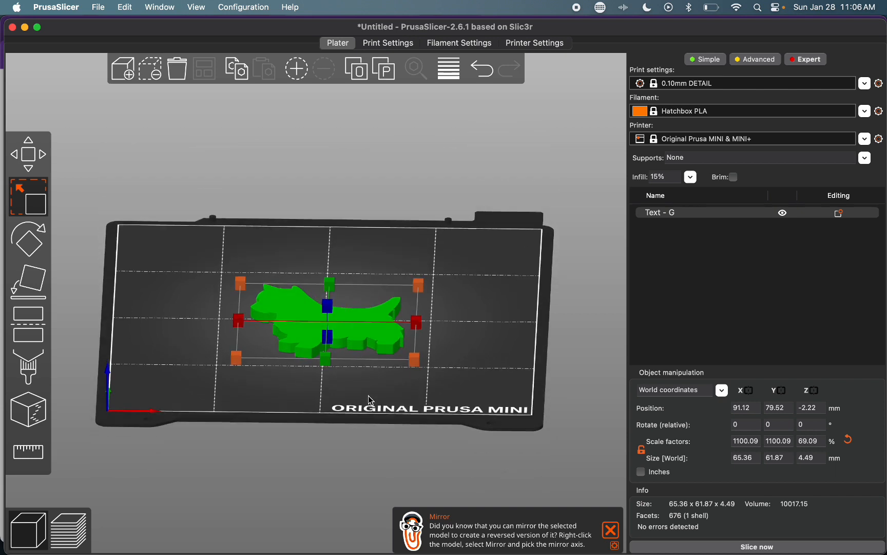
{"action": "left_click", "coordinate": [820, 458]}
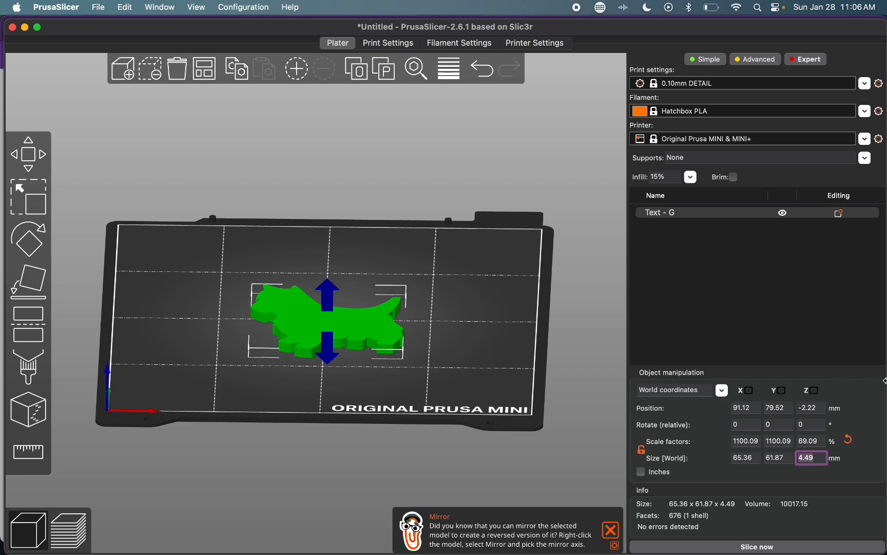
{"action": "type", "text": "5"}
{"action": "key", "text": "Tab"}
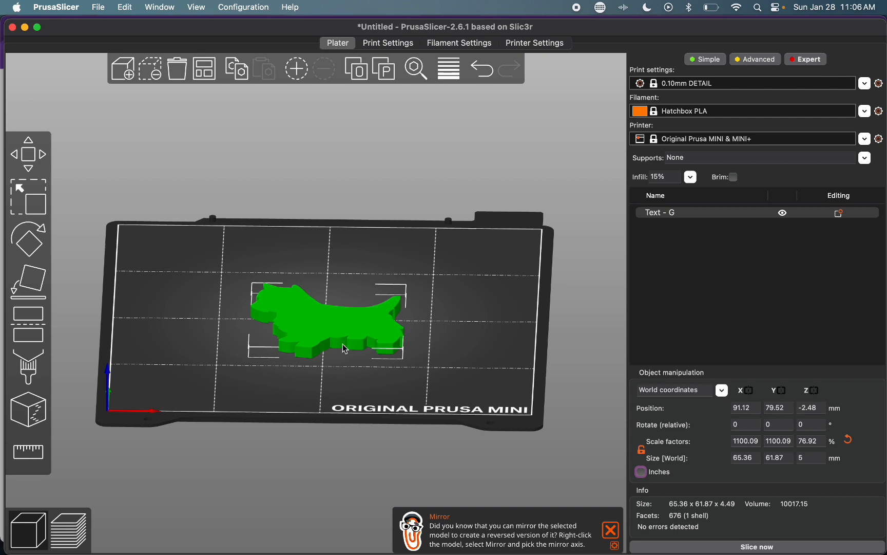
Add a cylinder modifier to the dog and move it onto the head, between the ears
{"action": "scroll", "coordinate": [449, 320], "scroll_direction": "up", "scroll_amount": 5}
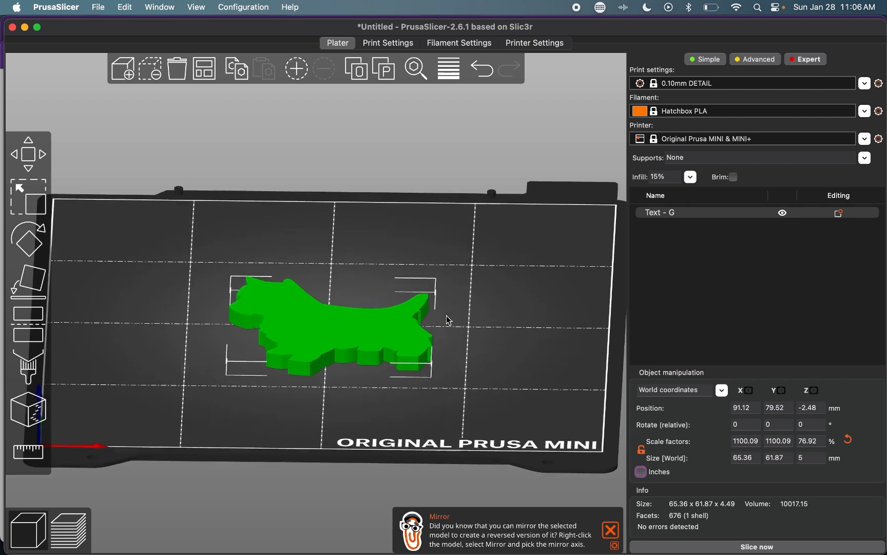
{"action": "middle_click_drag", "start_coordinate": [359, 426], "coordinate": [291, 367]}
{"action": "left_click_drag", "start_coordinate": [299, 349], "coordinate": [298, 365]}
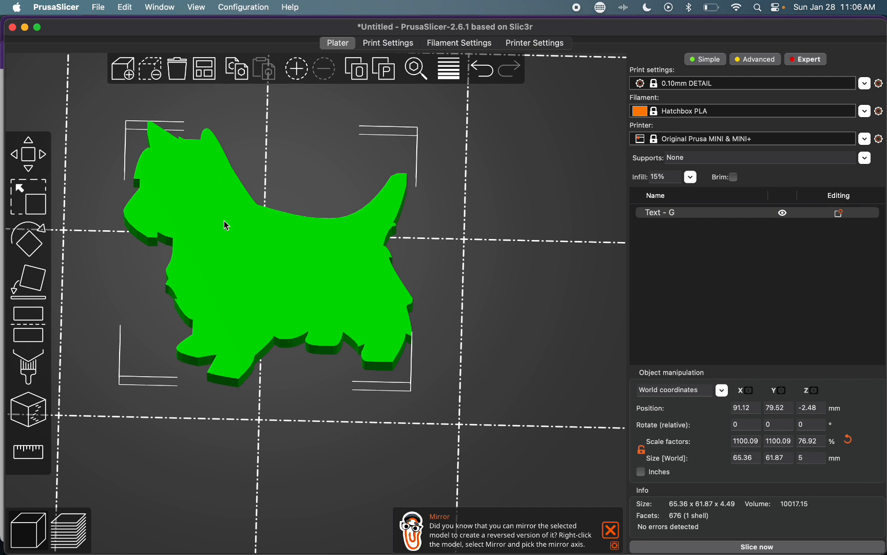
{"action": "scroll", "coordinate": [226, 225], "scroll_direction": "up", "scroll_amount": 1}
{"action": "right_click", "coordinate": [211, 209]}
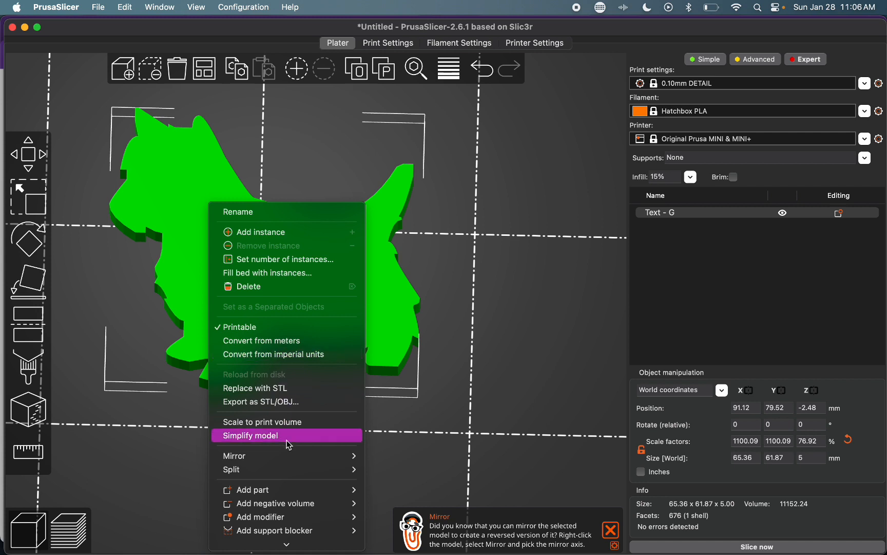
{"action": "scroll", "coordinate": [287, 441], "scroll_direction": "down", "scroll_amount": 5}
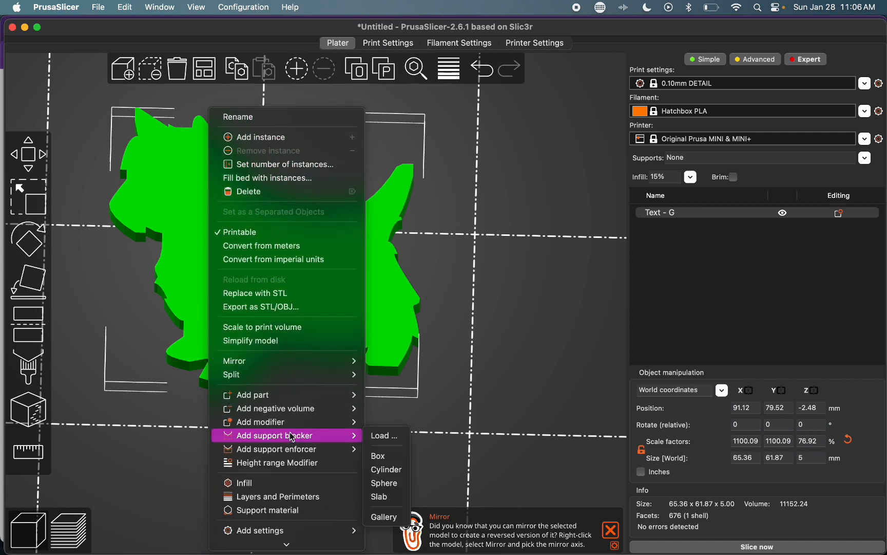
{"action": "mouse_move", "coordinate": [303, 423]}
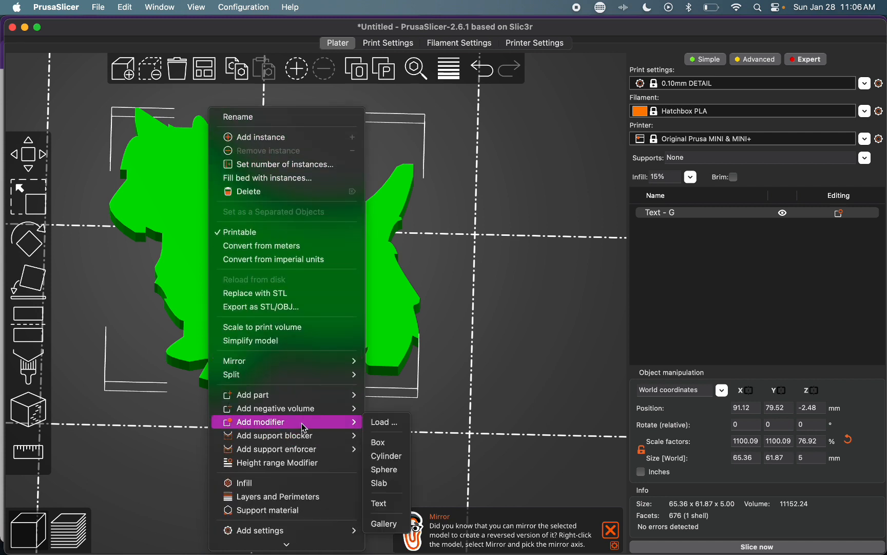
{"action": "left_click", "coordinate": [386, 456]}
{"action": "left_click_drag", "start_coordinate": [492, 337], "coordinate": [190, 147]}
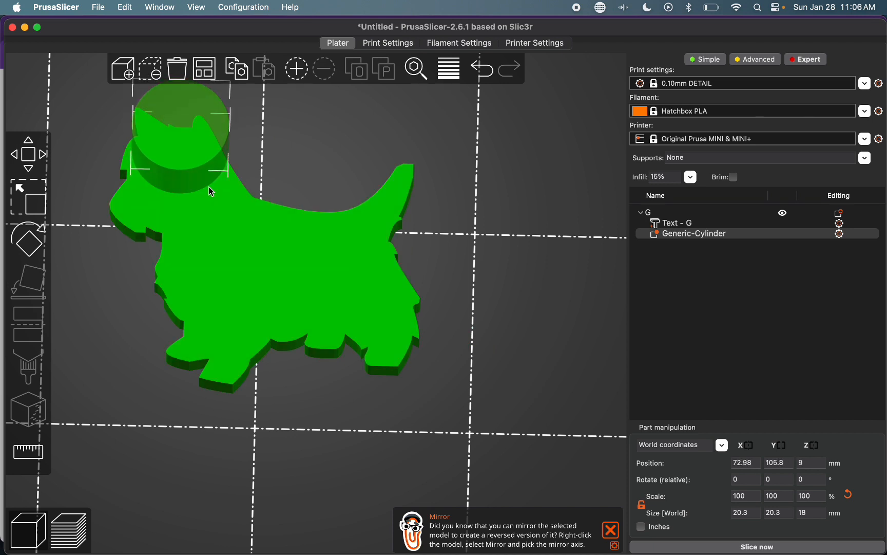
Scale the cylinder modifier down uniformly to about 4.08 mm in diameter
{"action": "left_click", "coordinate": [30, 207]}
{"action": "left_click_drag", "start_coordinate": [252, 209], "coordinate": [198, 146]}
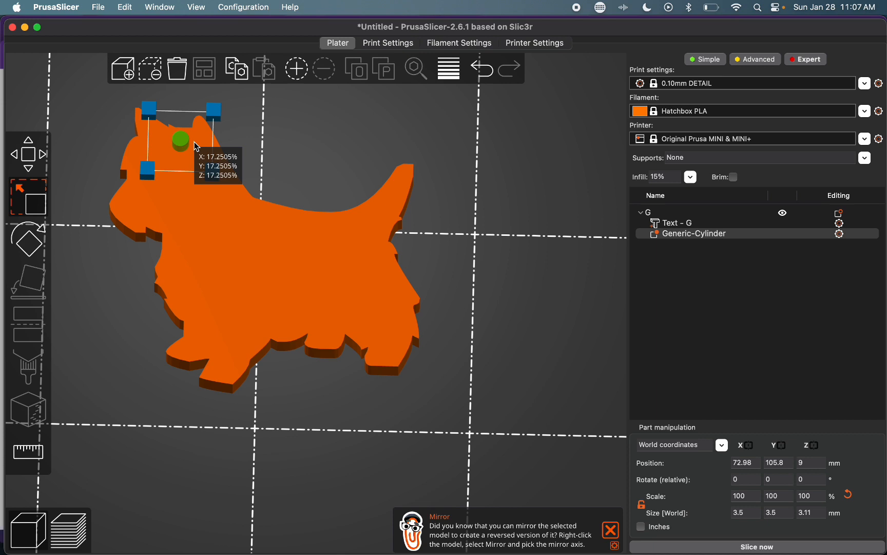
{"action": "left_click_drag", "start_coordinate": [197, 146], "coordinate": [200, 148]}
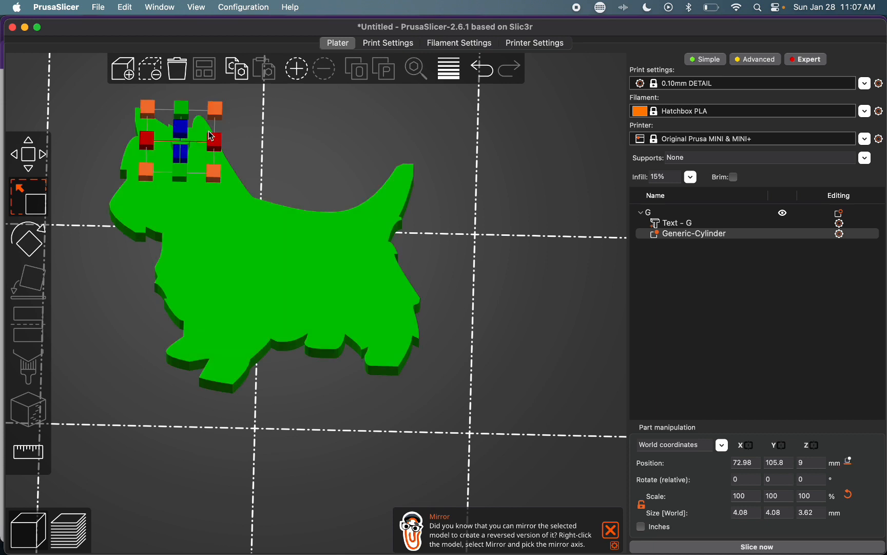
{"action": "left_click", "coordinate": [272, 148]}
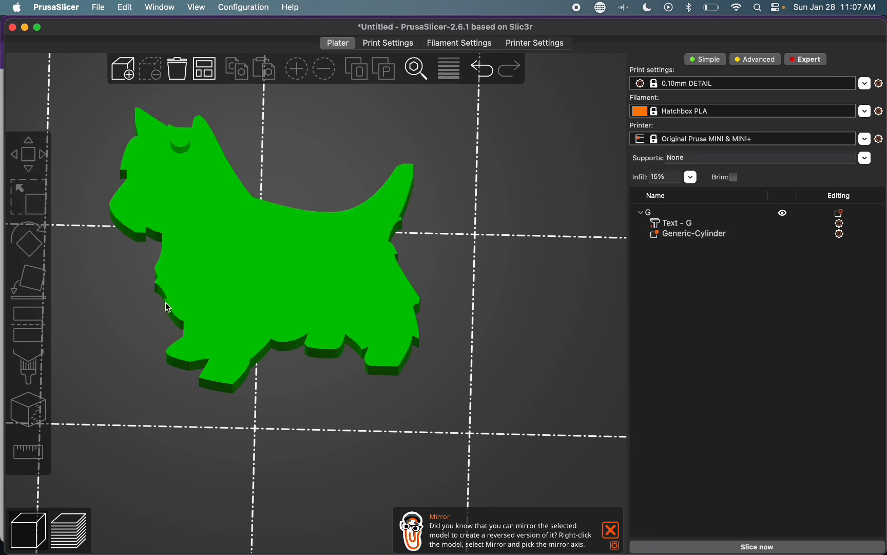
Examine from the side how high the small cylinder sits relative to the dog's body
{"action": "right_click_drag", "start_coordinate": [305, 167], "coordinate": [318, 223]}
{"action": "key", "text": "b"}
{"action": "right_click_drag", "start_coordinate": [311, 139], "coordinate": [302, 288]}
{"action": "right_click_drag", "start_coordinate": [324, 511], "coordinate": [323, 494]}
{"action": "left_click_drag", "start_coordinate": [322, 495], "coordinate": [323, 471]}
{"action": "scroll", "coordinate": [282, 403], "scroll_direction": "up", "scroll_amount": 6}
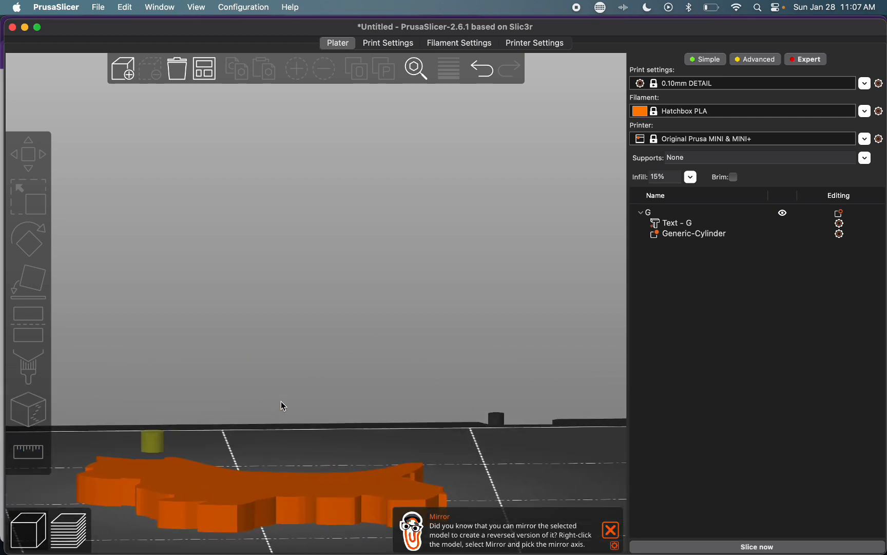
{"action": "right_click_drag", "start_coordinate": [245, 455], "coordinate": [262, 322]}
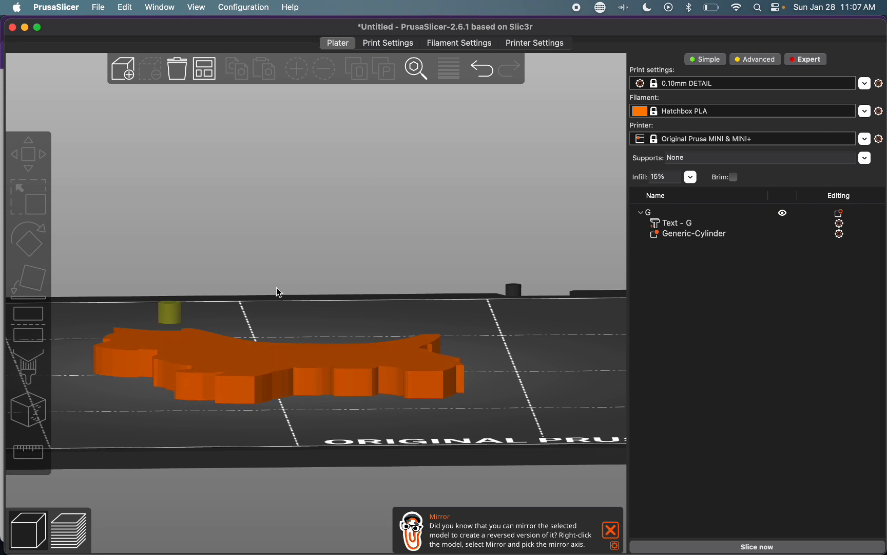
{"action": "right_click_drag", "start_coordinate": [269, 305], "coordinate": [272, 273]}
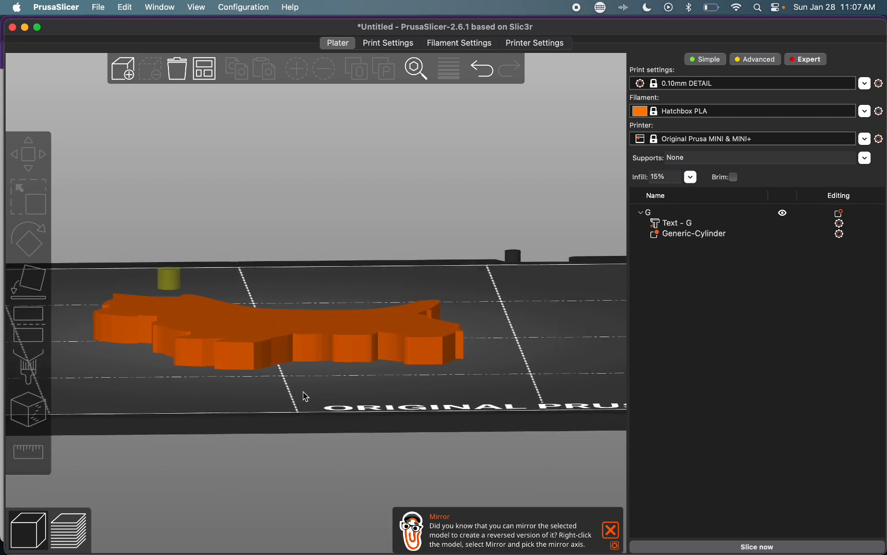
{"action": "mouse_move", "coordinate": [303, 390]}
{"action": "left_mouse_down"}
{"action": "mouse_move", "coordinate": [302, 405]}
{"action": "mouse_move", "coordinate": [307, 359]}
{"action": "mouse_move", "coordinate": [307, 382]}
{"action": "mouse_move", "coordinate": [312, 366]}
{"action": "mouse_move", "coordinate": [306, 372]}
{"action": "left_mouse_up"}
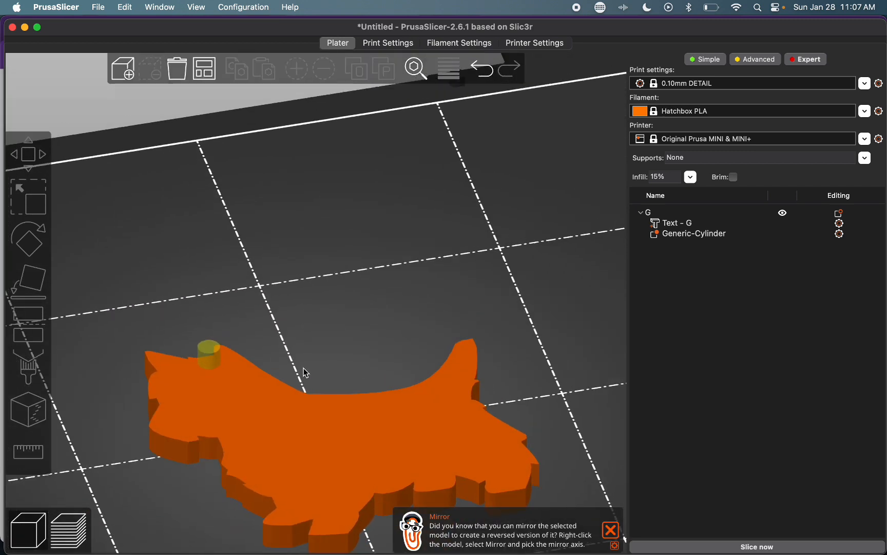
Stretch the cylinder vertically to about 53.55 mm so it runs completely through the dog's head
{"action": "left_click", "coordinate": [213, 359]}
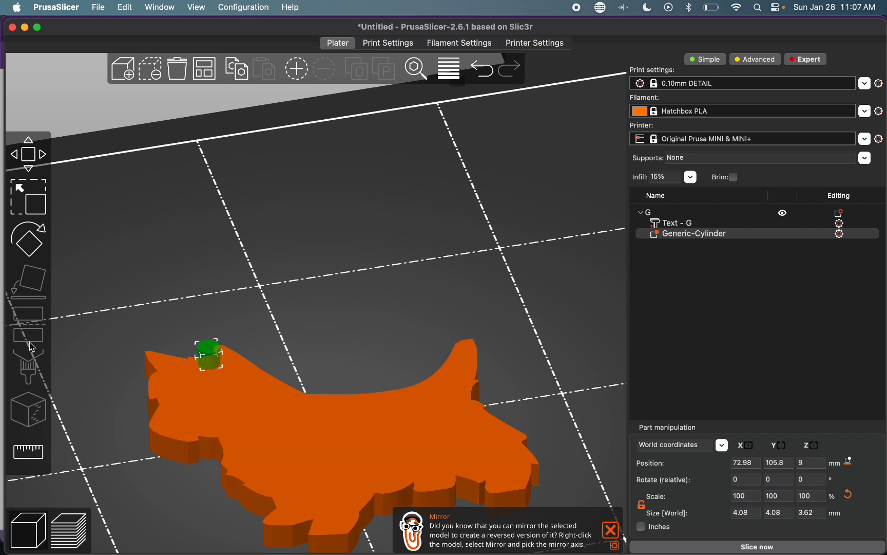
{"action": "left_click", "coordinate": [34, 206]}
{"action": "left_click_drag", "start_coordinate": [208, 321], "coordinate": [232, 1]}
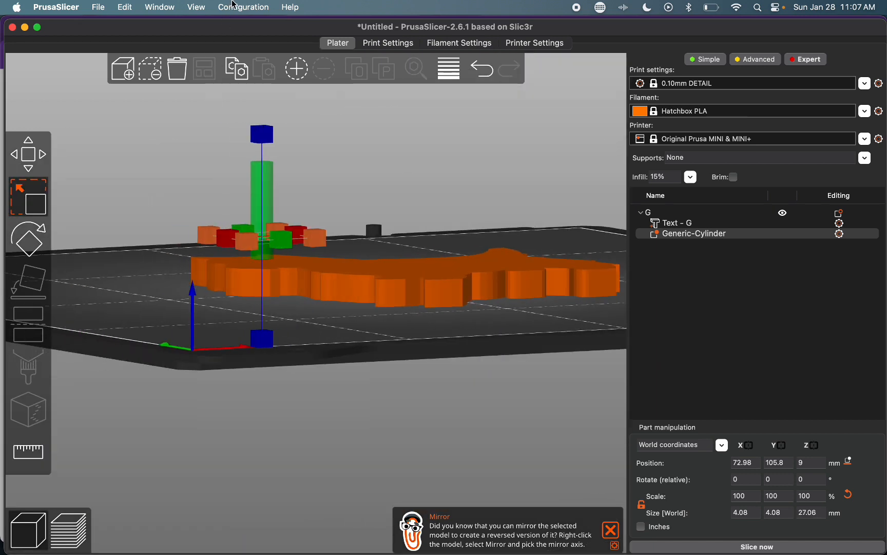
{"action": "left_click_drag", "start_coordinate": [270, 143], "coordinate": [284, 36]}
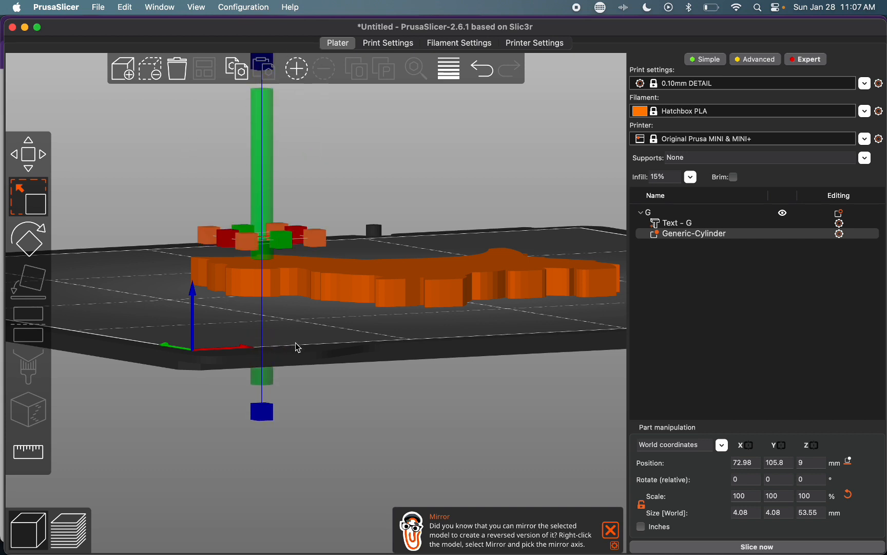
{"action": "right_click_drag", "start_coordinate": [295, 342], "coordinate": [285, 333]}
{"action": "mouse_move", "coordinate": [284, 333]}
{"action": "left_mouse_down"}
{"action": "mouse_move", "coordinate": [282, 315]}
{"action": "mouse_move", "coordinate": [284, 324]}
{"action": "left_mouse_up"}
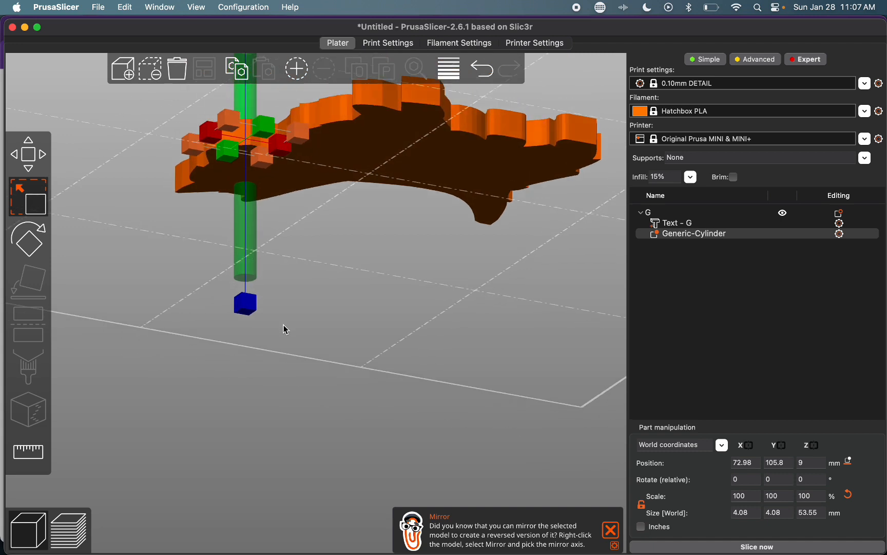
{"action": "left_click", "coordinate": [313, 233]}
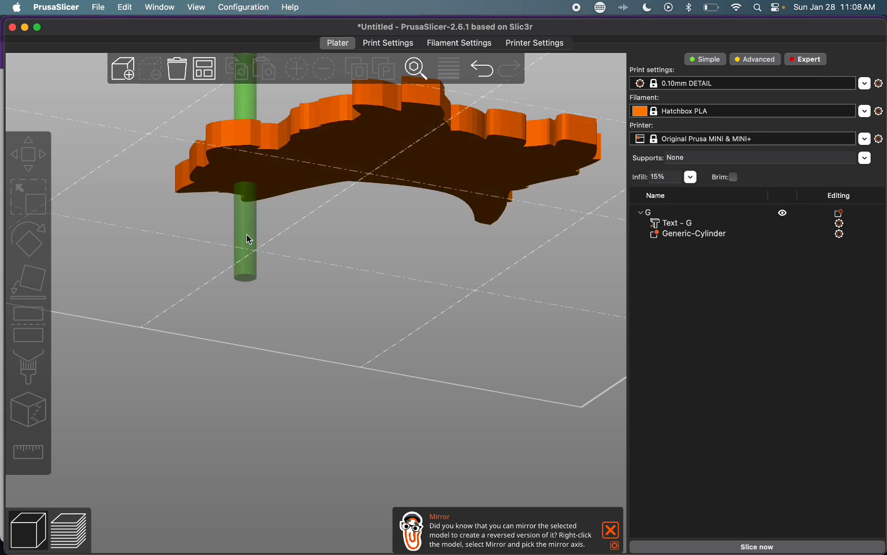
Slice the dog model with its cylinder modifier to preview the print
{"action": "left_click_drag", "start_coordinate": [297, 235], "coordinate": [294, 269]}
{"action": "scroll", "coordinate": [294, 269], "scroll_direction": "down", "scroll_amount": 2}
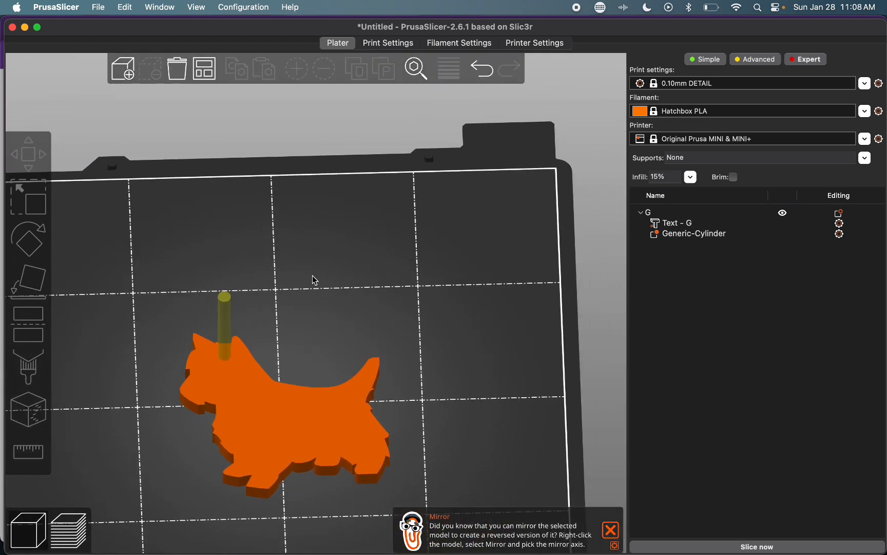
{"action": "left_click", "coordinate": [727, 547]}
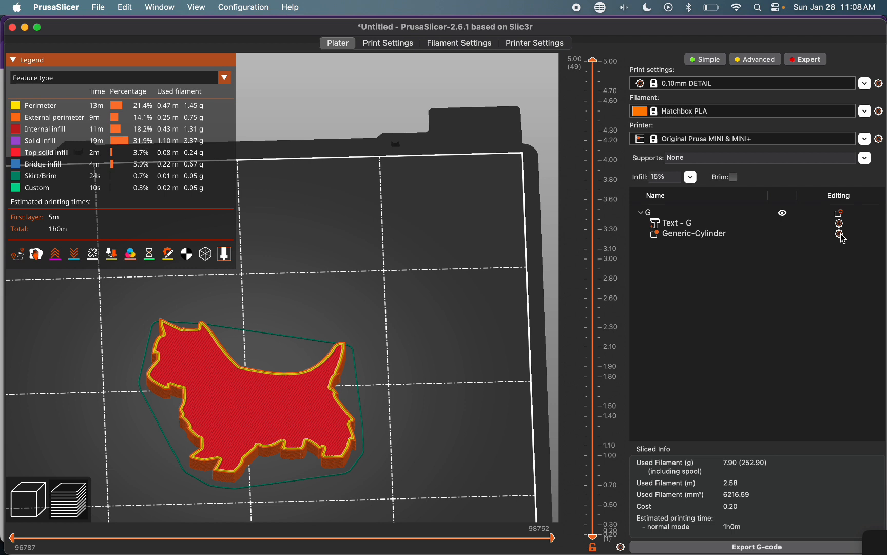
Add infill settings to the cylinder modifier and set its fill density to 0%
{"action": "left_click", "coordinate": [841, 234]}
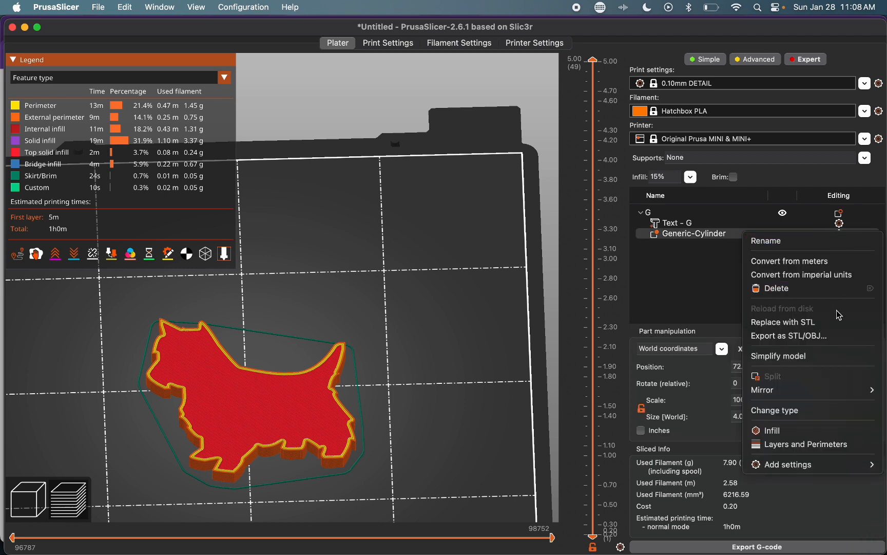
{"action": "left_click", "coordinate": [822, 431]}
{"action": "left_click", "coordinate": [816, 410]}
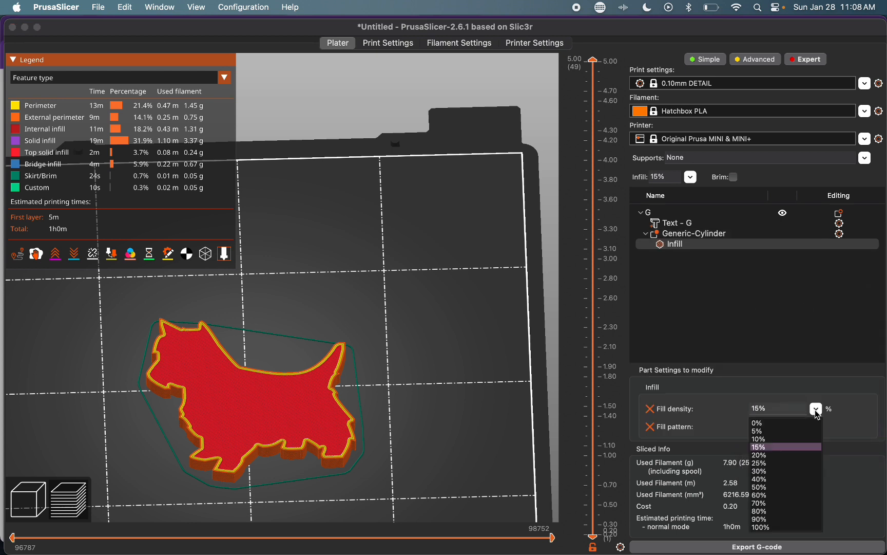
{"action": "left_click", "coordinate": [792, 422]}
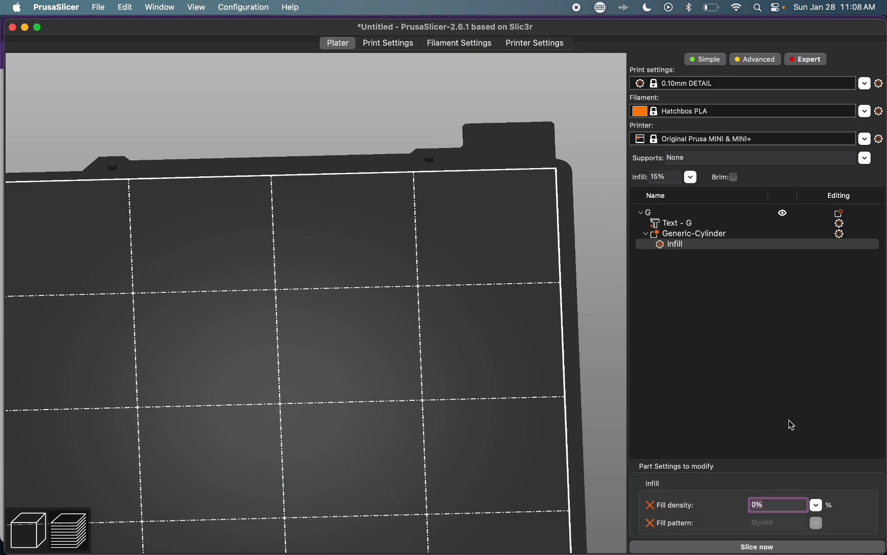
Slice the dog with the cylinder's 0% infill, and add Layers and Perimeters settings to the cylinder modifier
{"action": "left_click", "coordinate": [733, 547]}
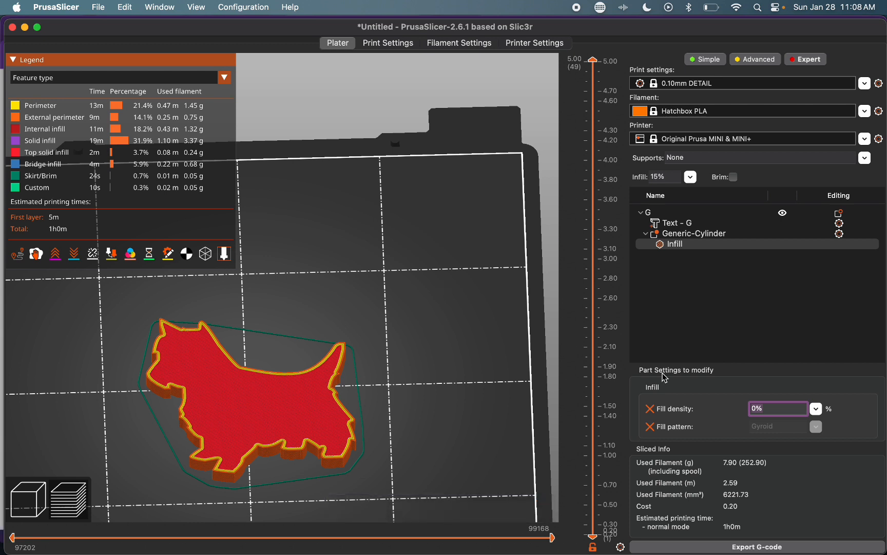
{"action": "left_click", "coordinate": [840, 234]}
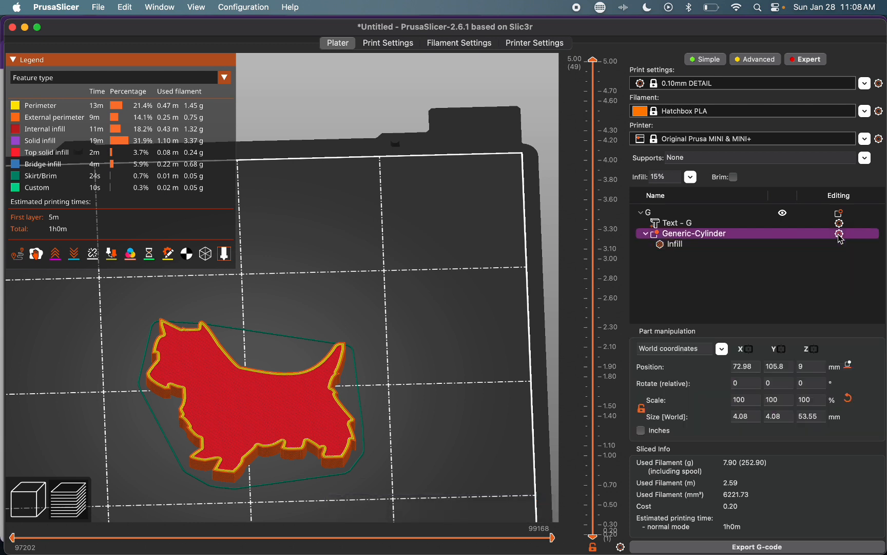
{"action": "right_click", "coordinate": [841, 240]}
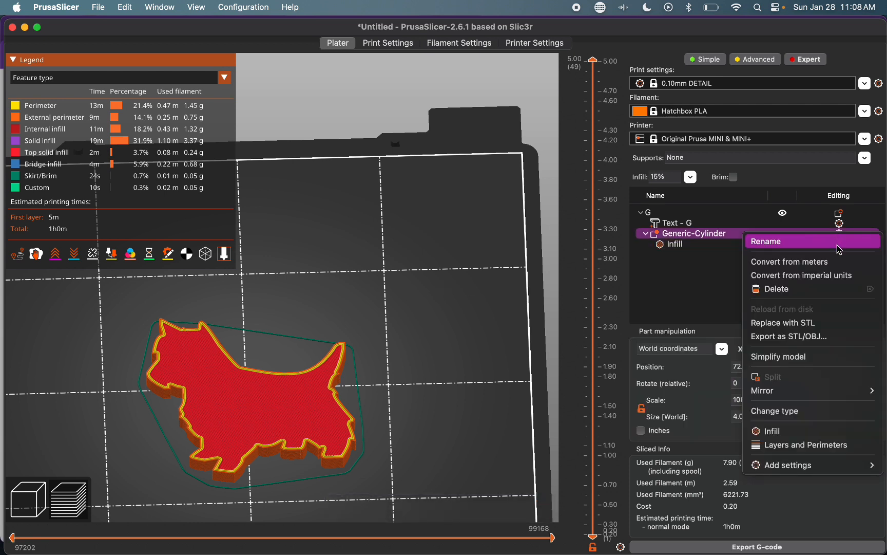
{"action": "mouse_move", "coordinate": [804, 396]}
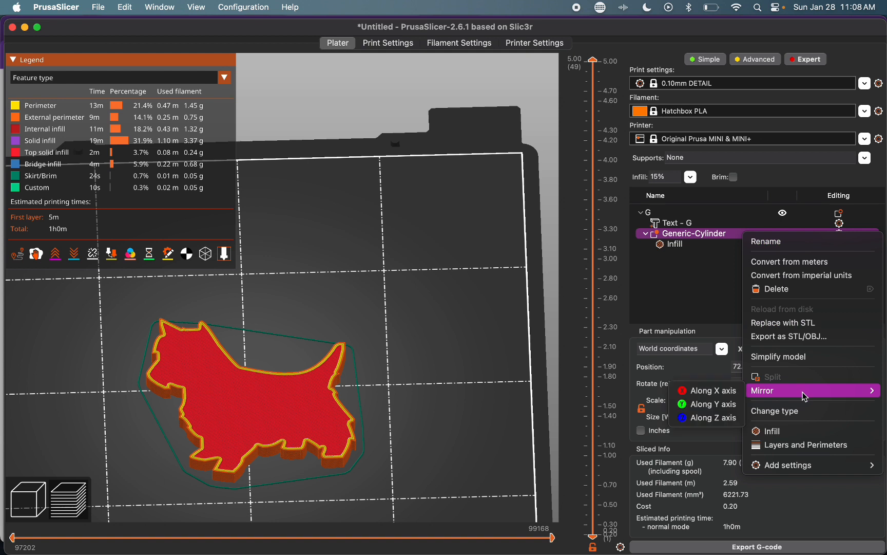
{"action": "left_click", "coordinate": [818, 445]}
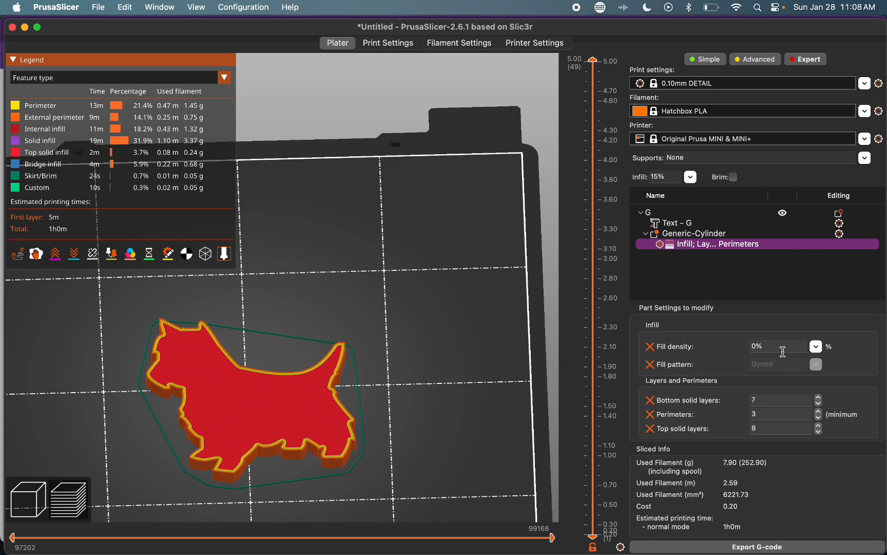
Set the cylinder modifier's bottom solid layers, perimeters and top solid layers all to 0
{"action": "left_click", "coordinate": [774, 399]}
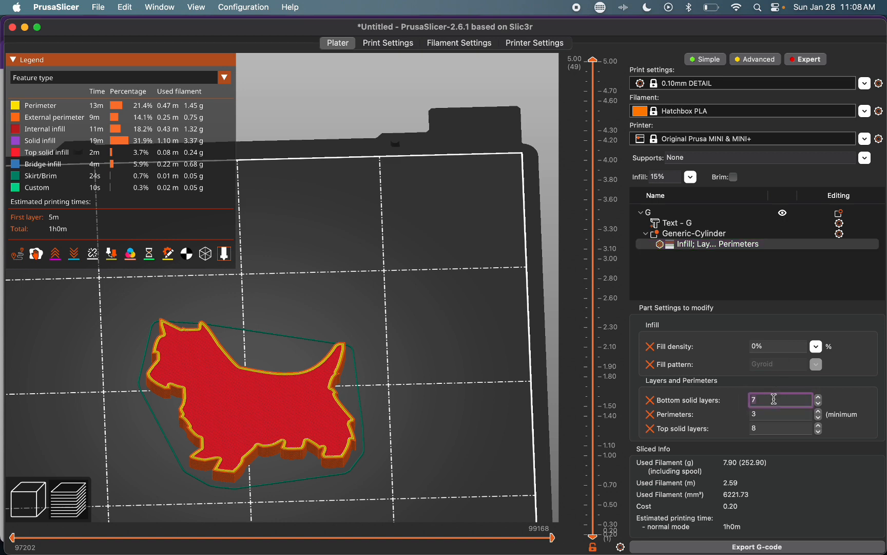
{"action": "key", "text": "Tab"}
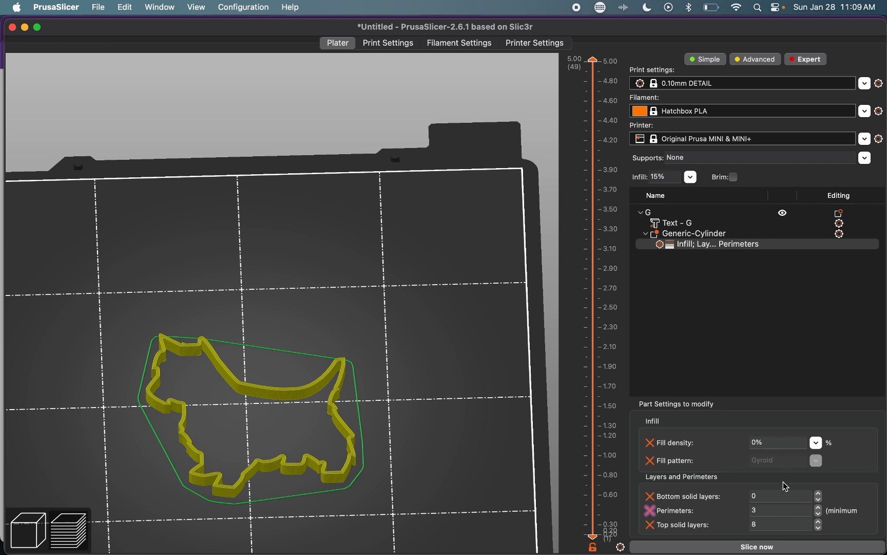
{"action": "left_click", "coordinate": [768, 510]}
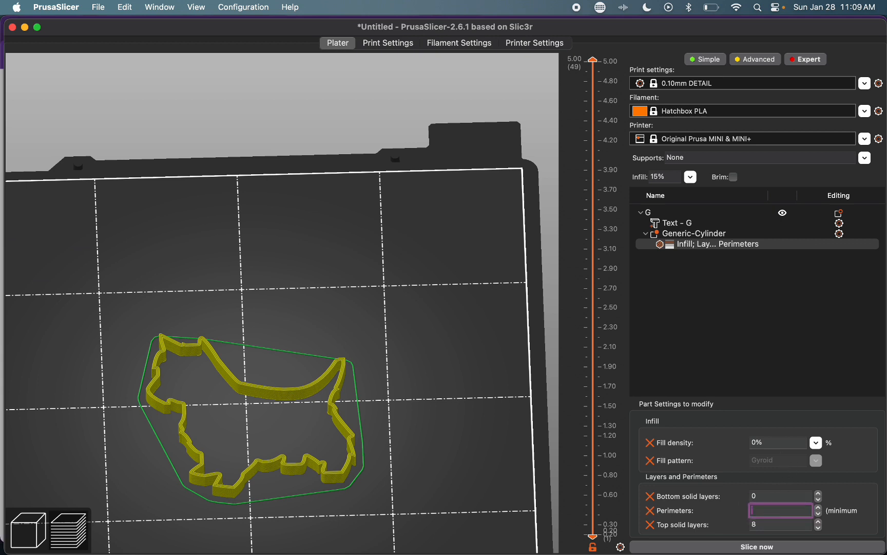
{"action": "type", "text": "0"}
{"action": "key", "text": "Tab"}
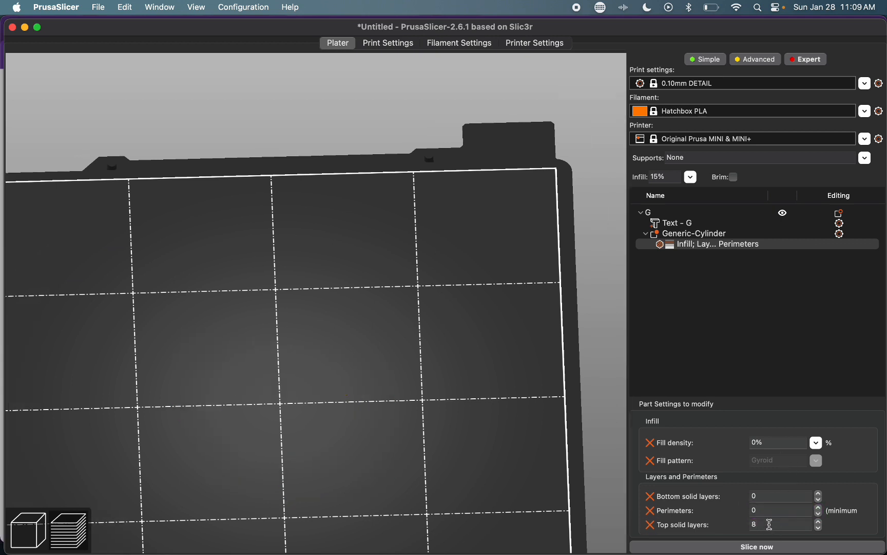
{"action": "left_click", "coordinate": [770, 524]}
{"action": "key", "text": "Tab"}
{"action": "left_click", "coordinate": [770, 524]}
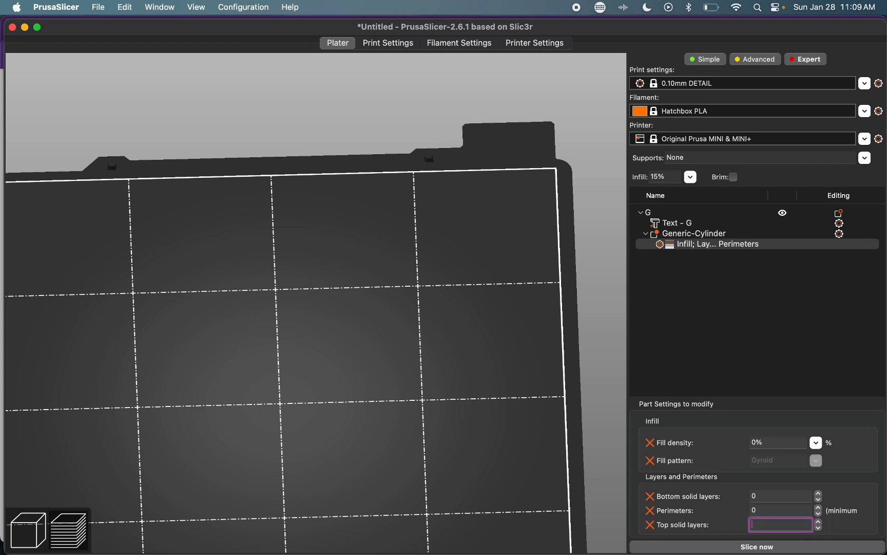
Slice the model and inspect the round area in the dog's head up close
{"action": "left_click", "coordinate": [766, 547]}
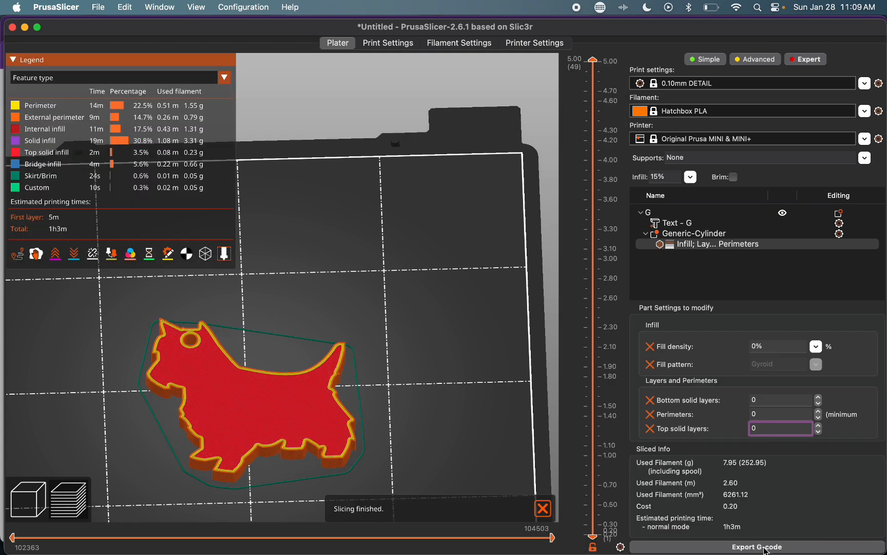
{"action": "left_click", "coordinate": [373, 425]}
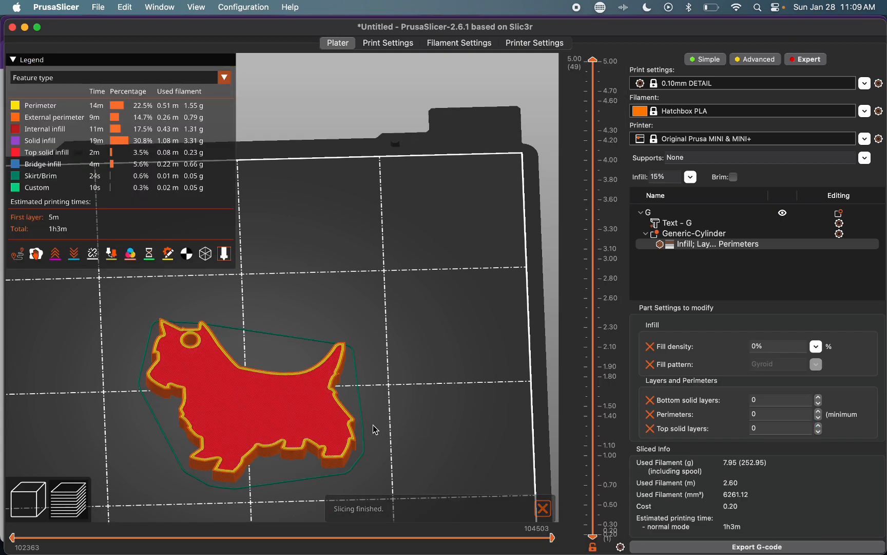
{"action": "left_click_drag", "start_coordinate": [375, 430], "coordinate": [318, 422]}
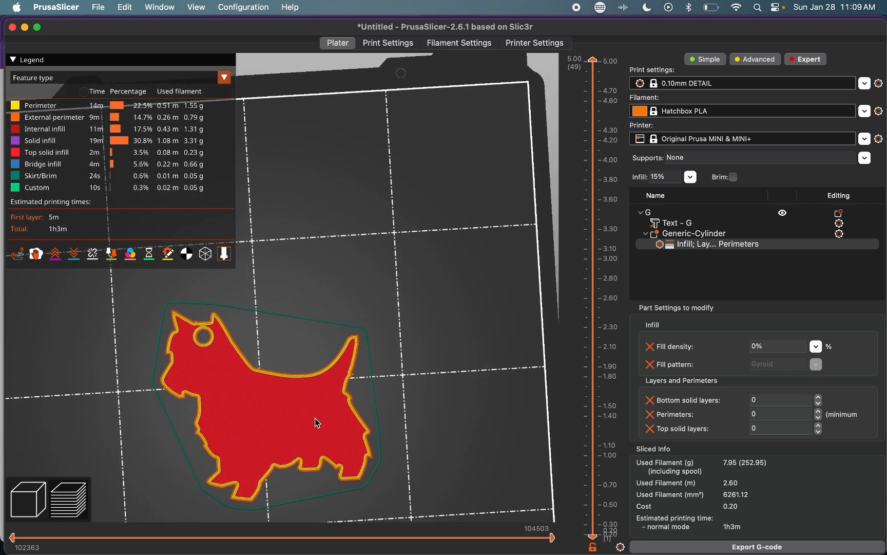
{"action": "scroll", "coordinate": [262, 376], "scroll_direction": "up", "scroll_amount": 8}
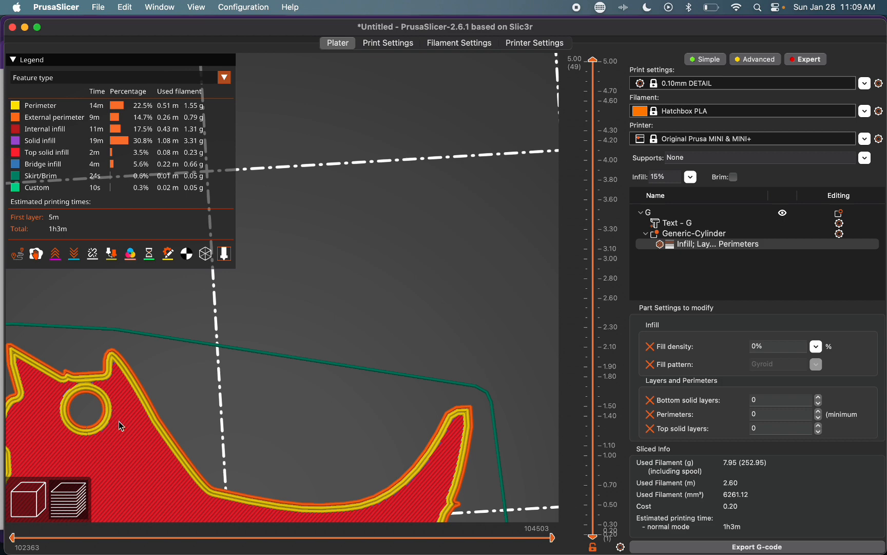
{"action": "scroll", "coordinate": [174, 403], "scroll_direction": "down", "scroll_amount": 6}
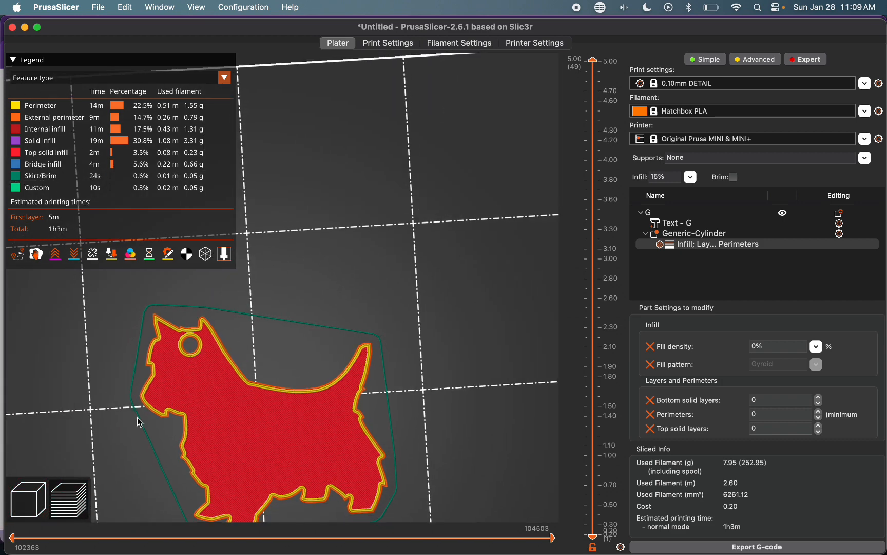
Return to the editing view and scale the cylinder modifier down uniformly to about 2.46 mm in diameter
{"action": "left_click", "coordinate": [30, 502]}
{"action": "left_click", "coordinate": [210, 380]}
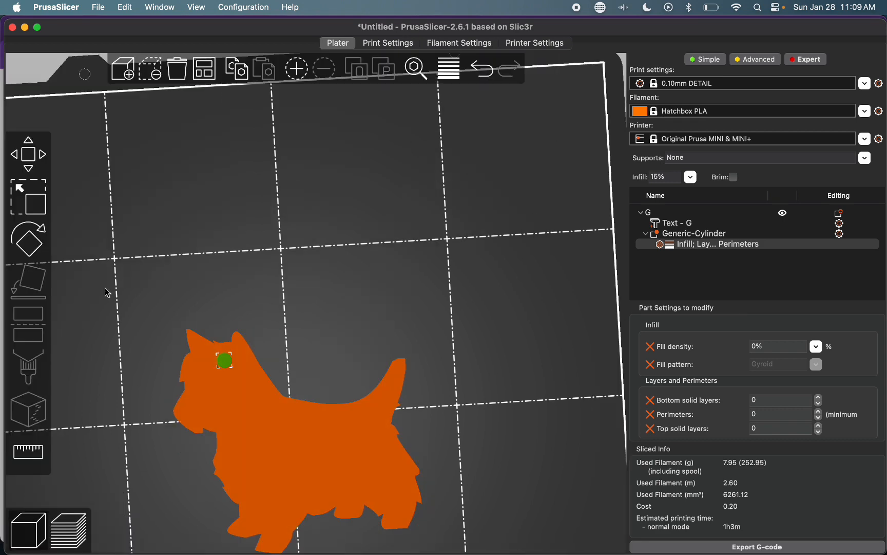
{"action": "left_click", "coordinate": [39, 205]}
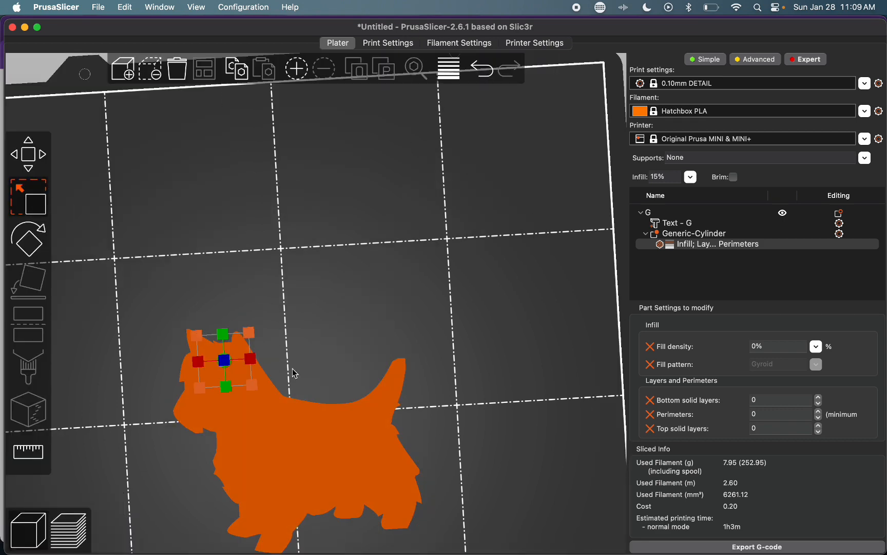
{"action": "left_click_drag", "start_coordinate": [253, 385], "coordinate": [245, 369]}
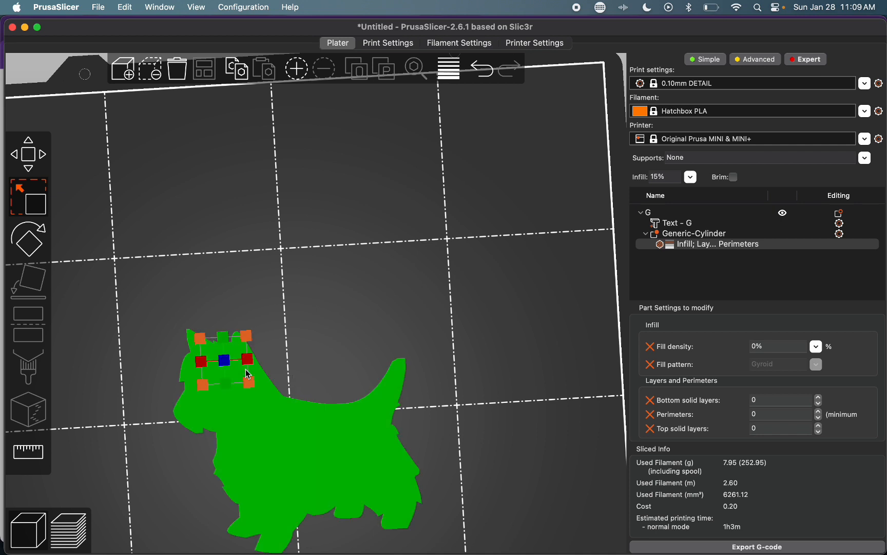
Move the cylinder modifier along Y toward the top edge of the dog's head, to about Y 108.03 mm
{"action": "left_click", "coordinate": [36, 159]}
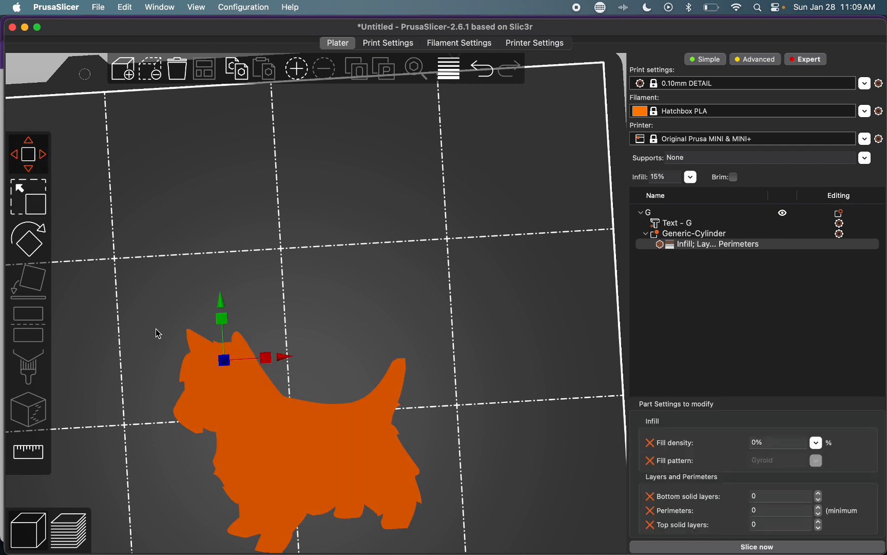
{"action": "mouse_move", "coordinate": [222, 319]}
{"action": "left_mouse_down"}
{"action": "mouse_move", "coordinate": [223, 307]}
{"action": "mouse_move", "coordinate": [225, 314]}
{"action": "left_mouse_up"}
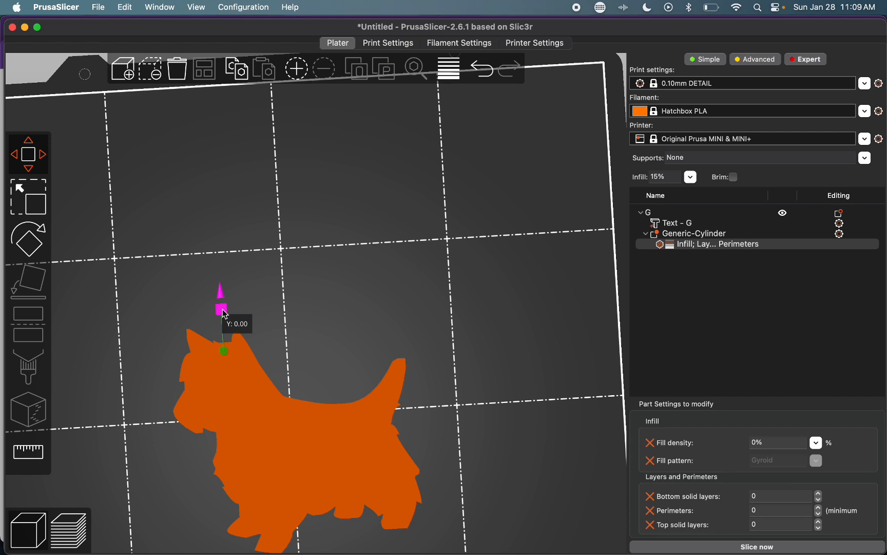
{"action": "left_click_drag", "start_coordinate": [225, 314], "coordinate": [225, 315]}
{"action": "left_click_drag", "start_coordinate": [225, 314], "coordinate": [225, 314]}
{"action": "left_click", "coordinate": [338, 351]}
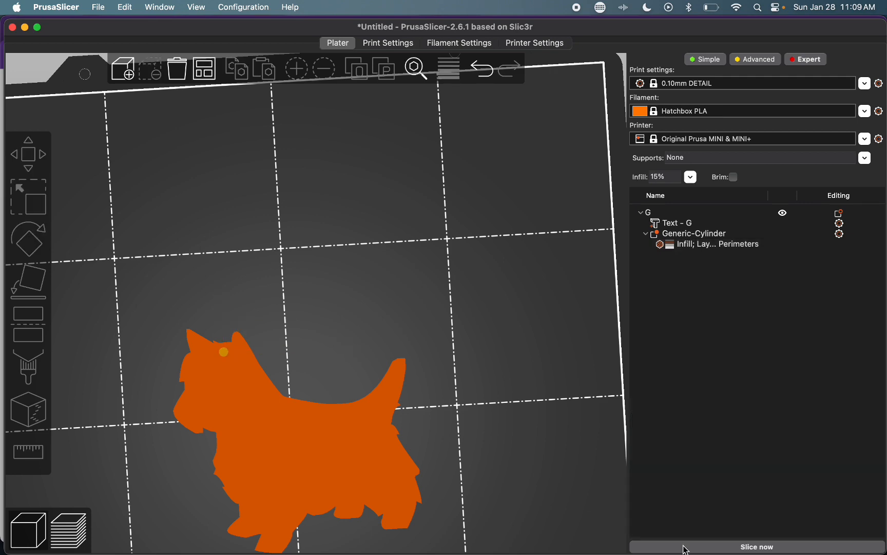
Slice the model again and check how the smaller hole sits against the edge between the dog's ears
{"action": "left_click", "coordinate": [686, 548]}
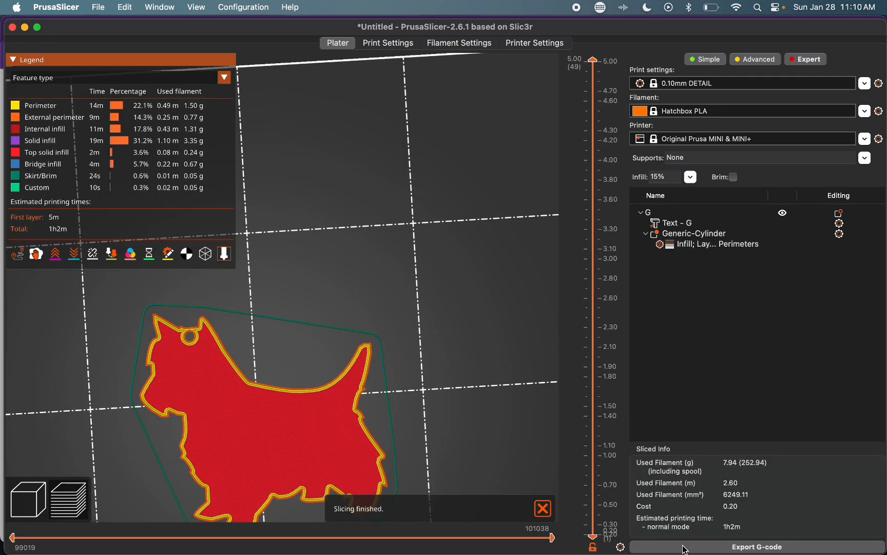
{"action": "scroll", "coordinate": [226, 360], "scroll_direction": "up", "scroll_amount": 5}
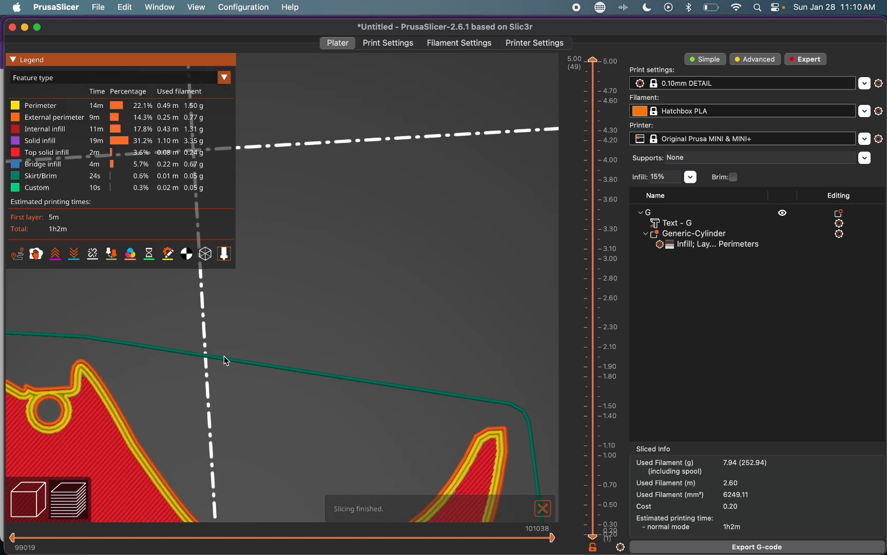
{"action": "scroll", "coordinate": [226, 360], "scroll_direction": "down", "scroll_amount": 3}
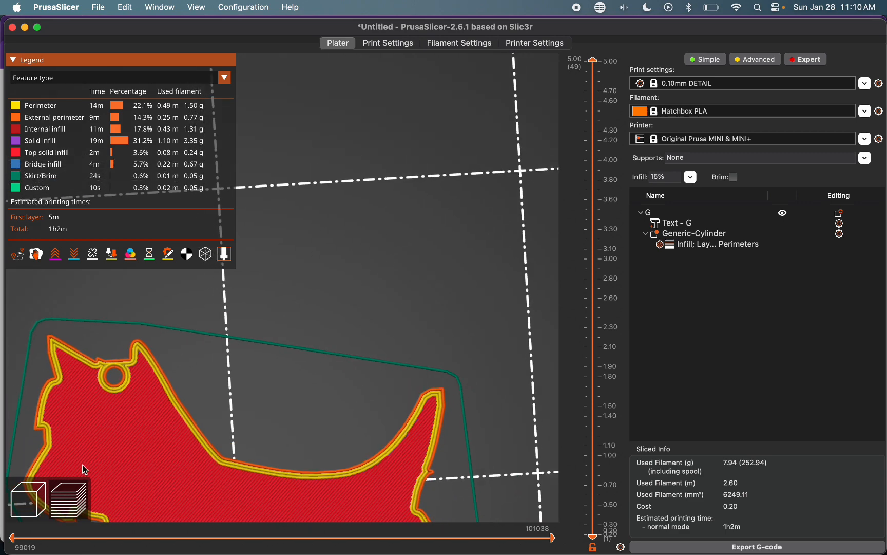
Nudge the cylinder modifier slightly inward from the head's edge, to about X 72.96, Y 107.66 mm, and slice the model
{"action": "left_click", "coordinate": [28, 498]}
{"action": "left_click", "coordinate": [149, 393]}
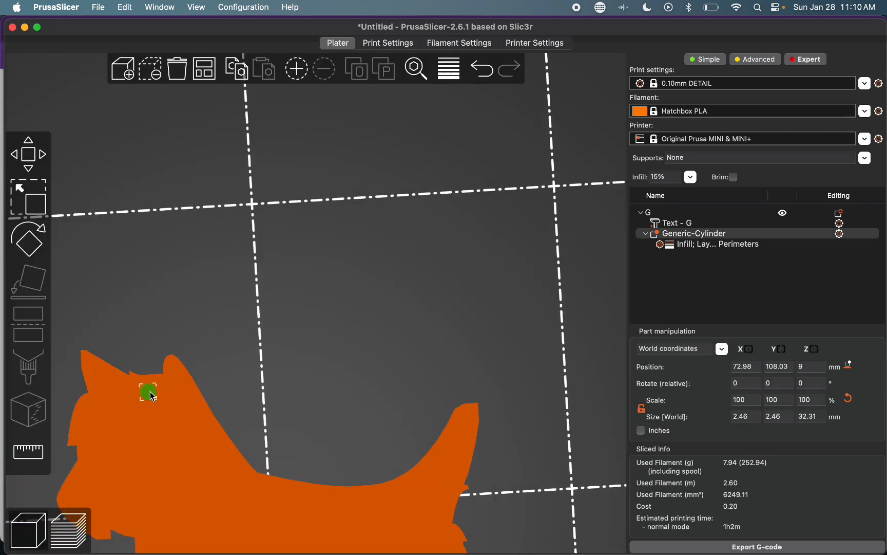
{"action": "left_click_drag", "start_coordinate": [152, 396], "coordinate": [152, 399]}
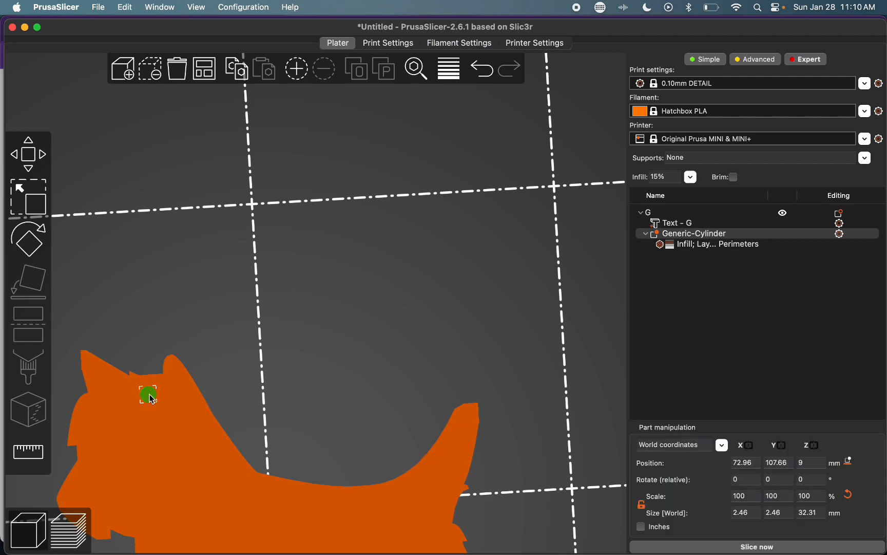
{"action": "left_click", "coordinate": [675, 548]}
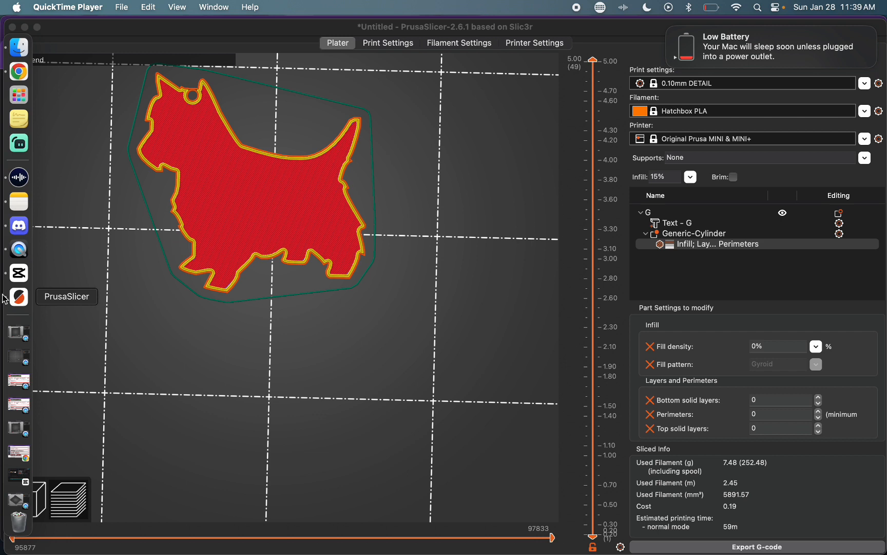
Add a text negative volume to the dog's body, replacing the placeholder text with the tag name in capitals
{"action": "left_click", "coordinate": [36, 492]}
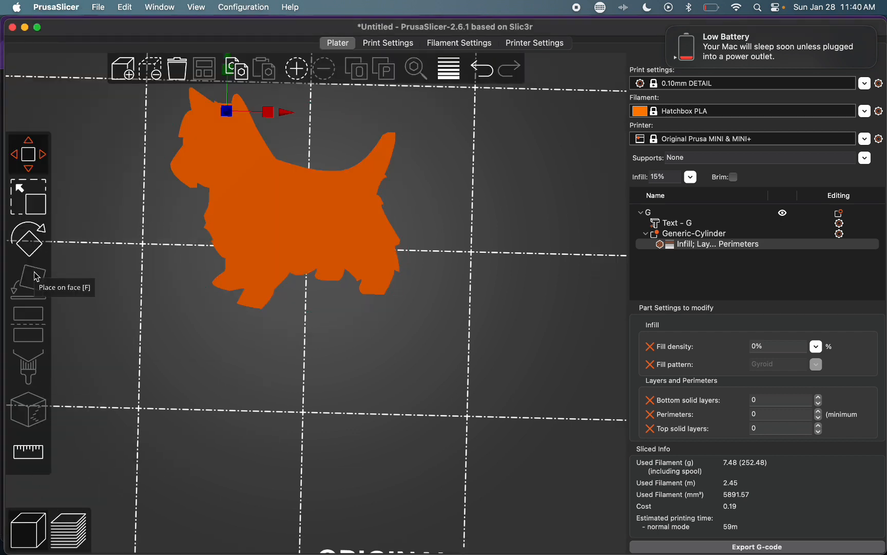
{"action": "right_click", "coordinate": [284, 203]}
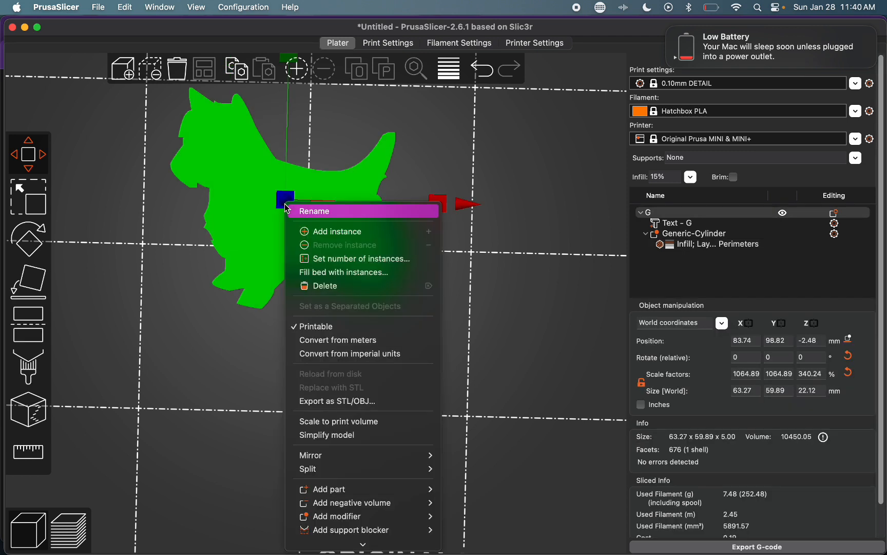
{"action": "scroll", "coordinate": [340, 347], "scroll_direction": "down", "scroll_amount": 5}
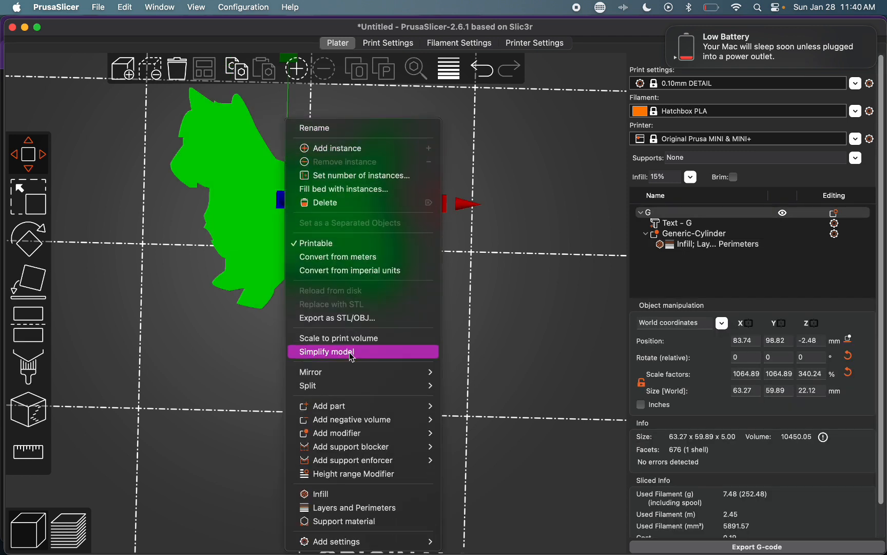
{"action": "mouse_move", "coordinate": [405, 420]}
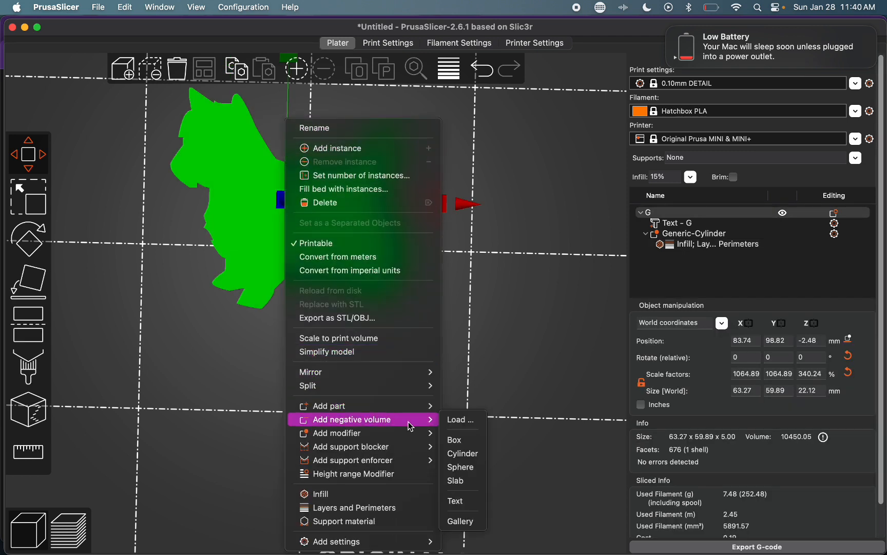
{"action": "left_click", "coordinate": [476, 501]}
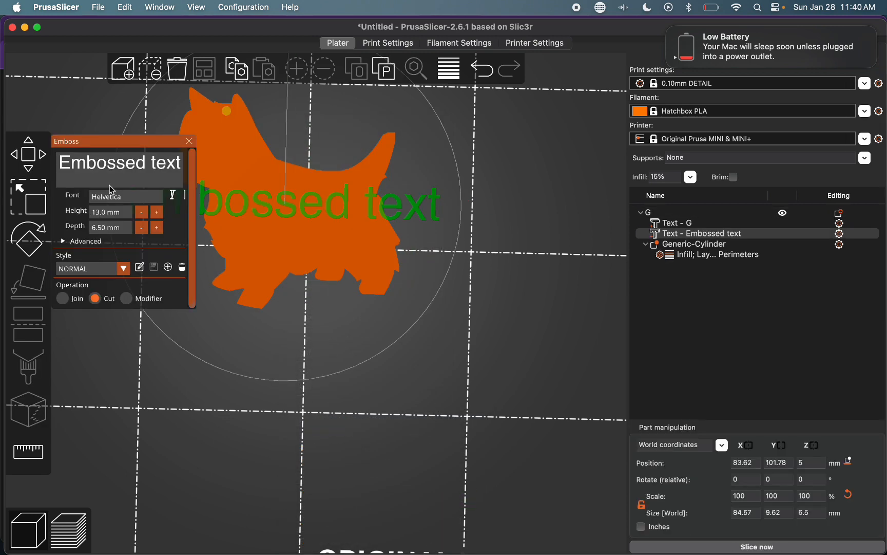
{"action": "triple_click", "coordinate": [114, 172]}
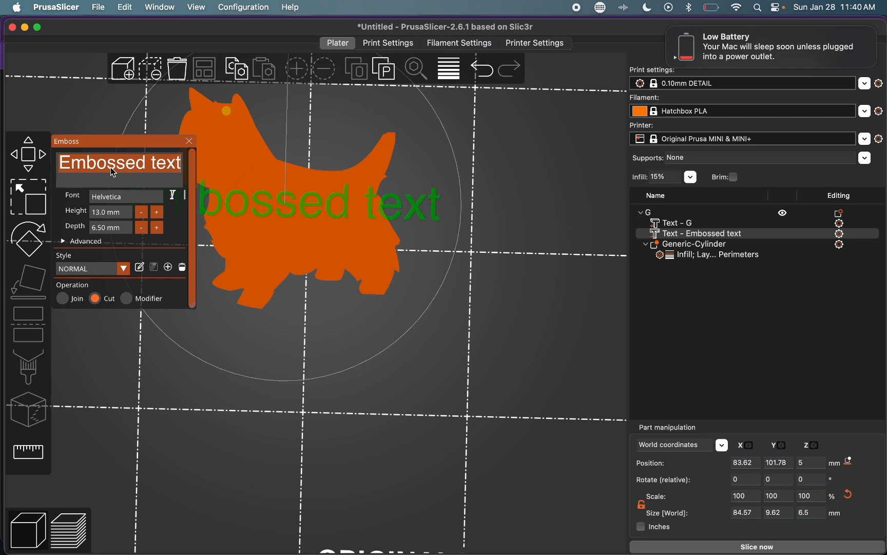
{"action": "type", "text": "ANDY"}
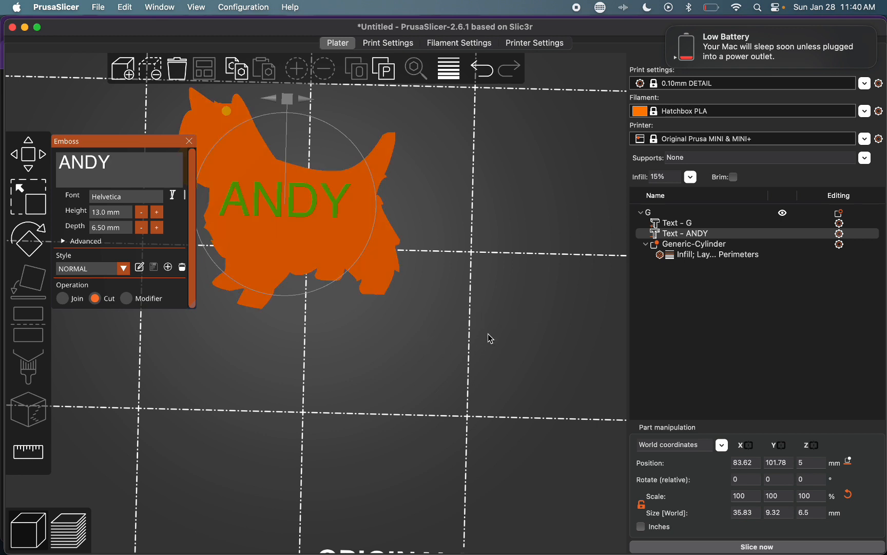
{"action": "left_click", "coordinate": [189, 140]}
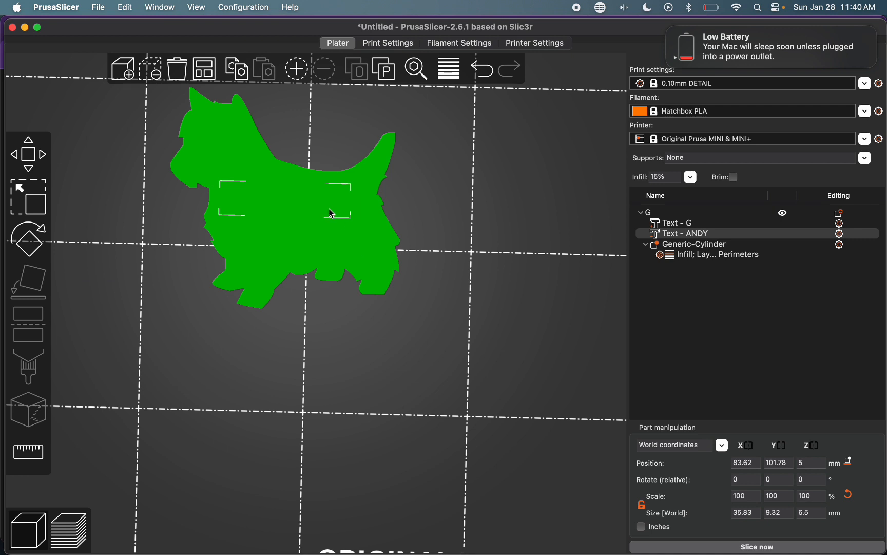
Move the text volume to the middle of the dog's body, about X 87.93, Y 97.68 mm, and slice to inspect the letter cut-outs
{"action": "left_click_drag", "start_coordinate": [339, 206], "coordinate": [355, 224]}
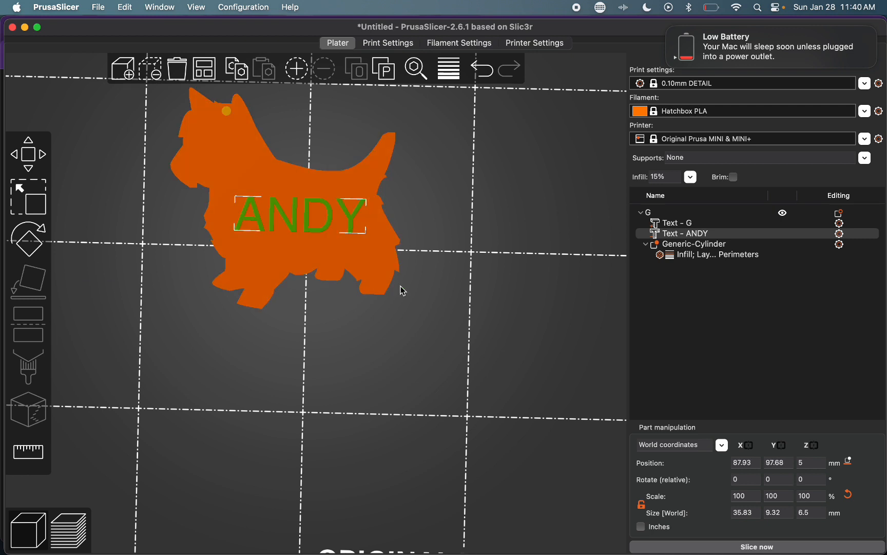
{"action": "mouse_move", "coordinate": [433, 333]}
{"action": "left_mouse_down"}
{"action": "mouse_move", "coordinate": [382, 292]}
{"action": "mouse_move", "coordinate": [438, 344]}
{"action": "left_mouse_up"}
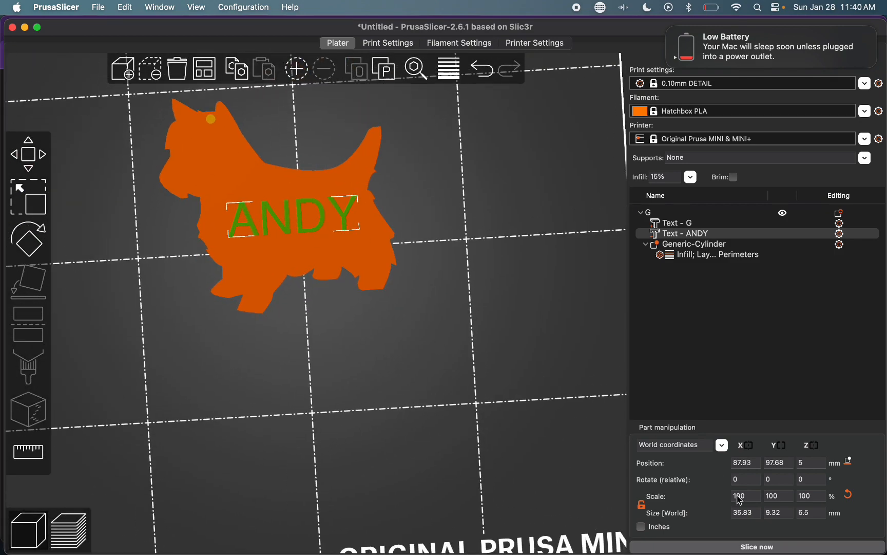
{"action": "left_click", "coordinate": [752, 549]}
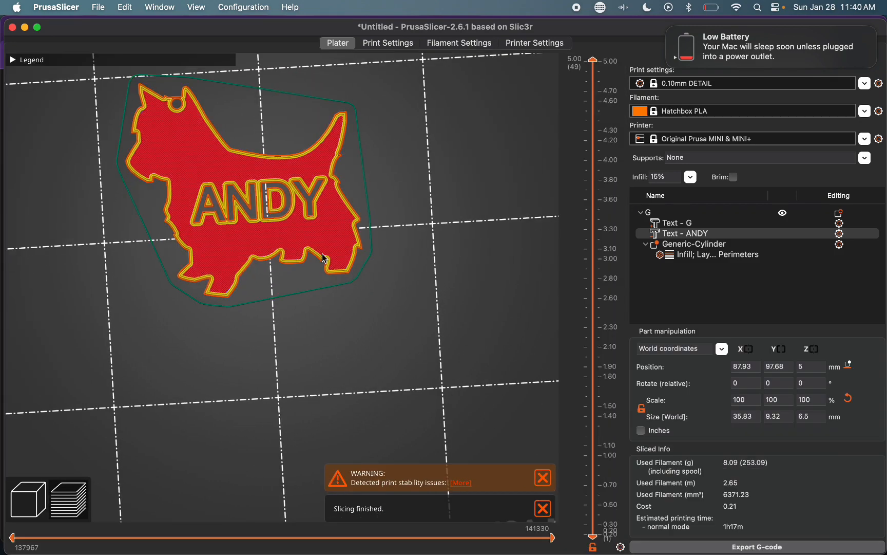
{"action": "scroll", "coordinate": [277, 226], "scroll_direction": "up", "scroll_amount": 5}
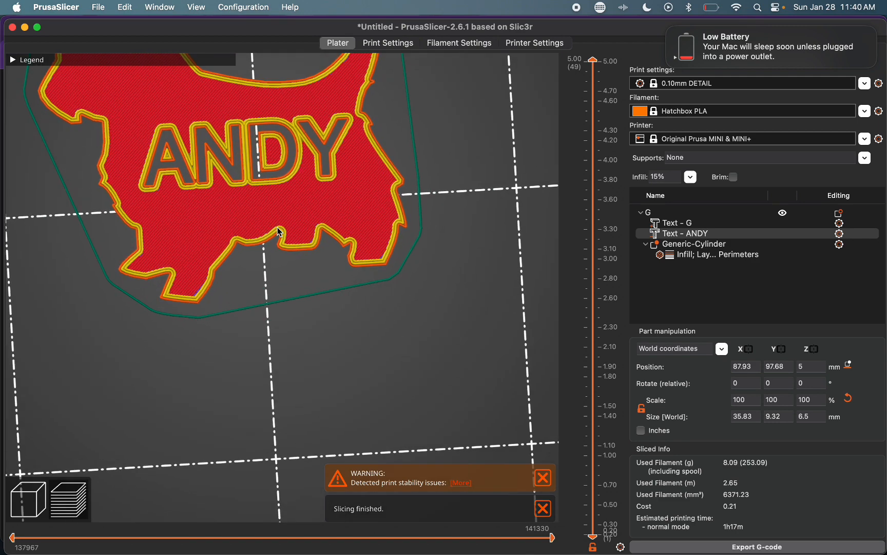
{"action": "scroll", "coordinate": [277, 228], "scroll_direction": "down", "scroll_amount": 1}
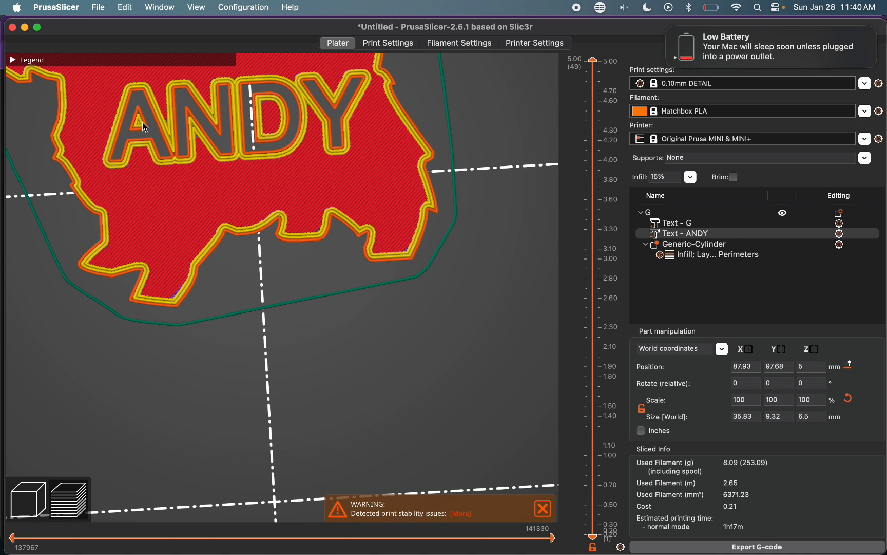
{"action": "scroll", "coordinate": [146, 128], "scroll_direction": "down", "scroll_amount": 3}
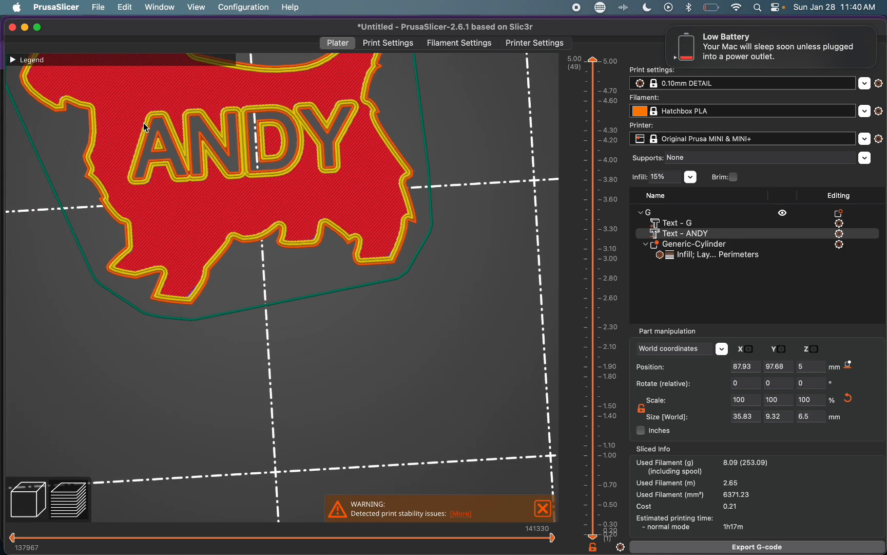
Raise the text volume along Z to about 9.32 mm for a cut only partway through the body, and slice the model again
{"action": "left_click", "coordinate": [41, 488]}
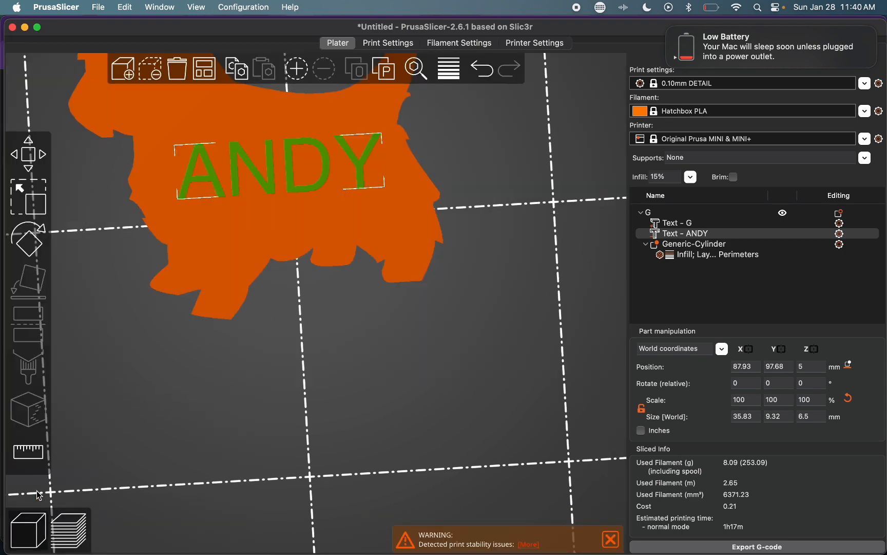
{"action": "left_click_drag", "start_coordinate": [270, 397], "coordinate": [271, 372]}
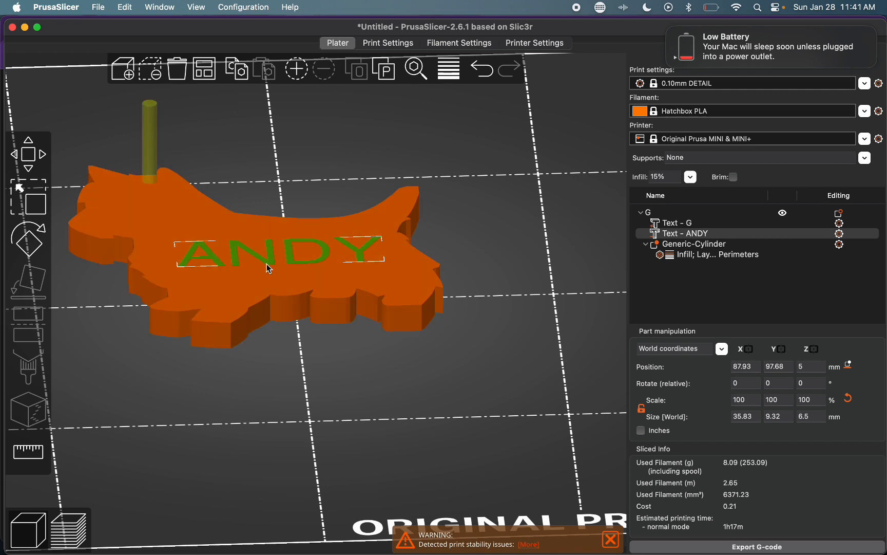
{"action": "left_click", "coordinate": [28, 155]}
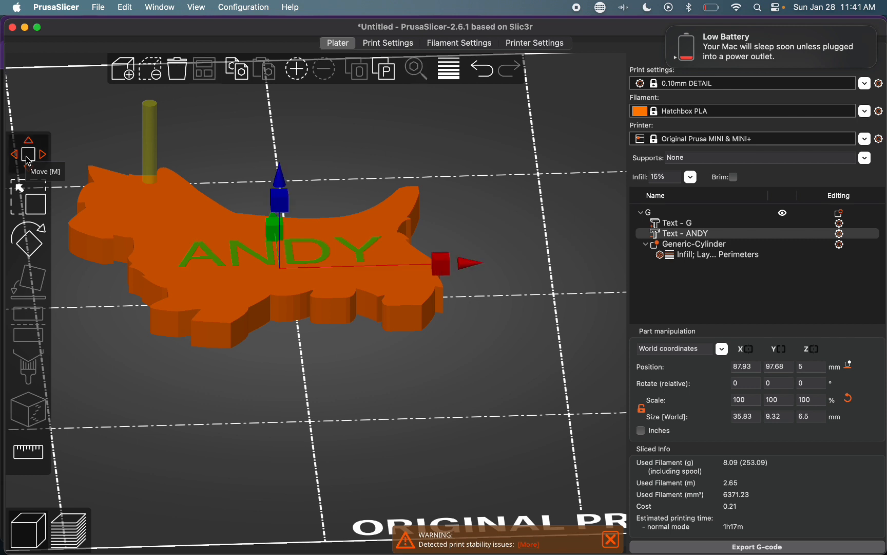
{"action": "left_click_drag", "start_coordinate": [282, 200], "coordinate": [285, 176]}
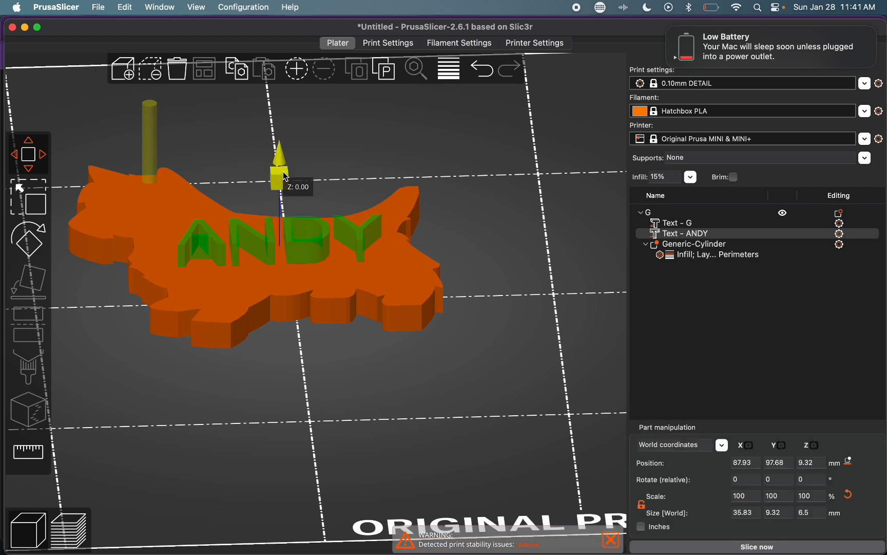
{"action": "left_click_drag", "start_coordinate": [285, 177], "coordinate": [285, 177]}
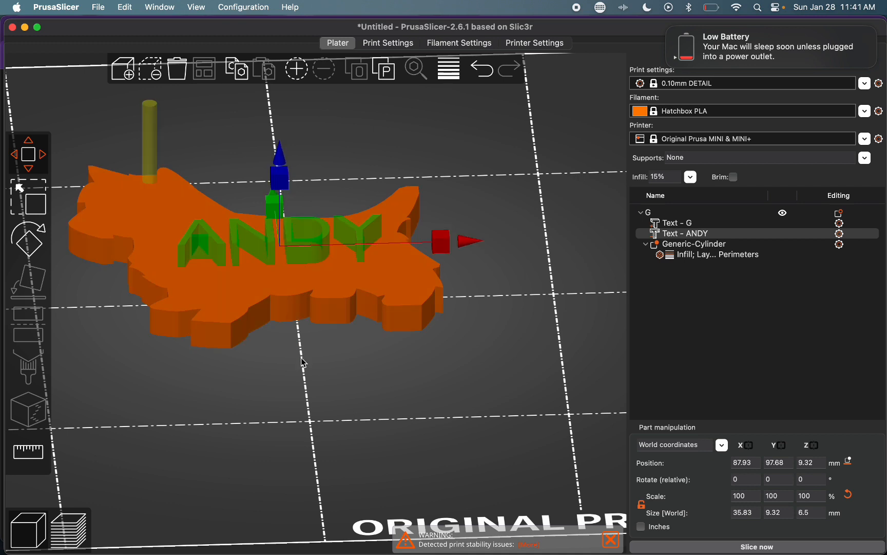
{"action": "left_click", "coordinate": [688, 548]}
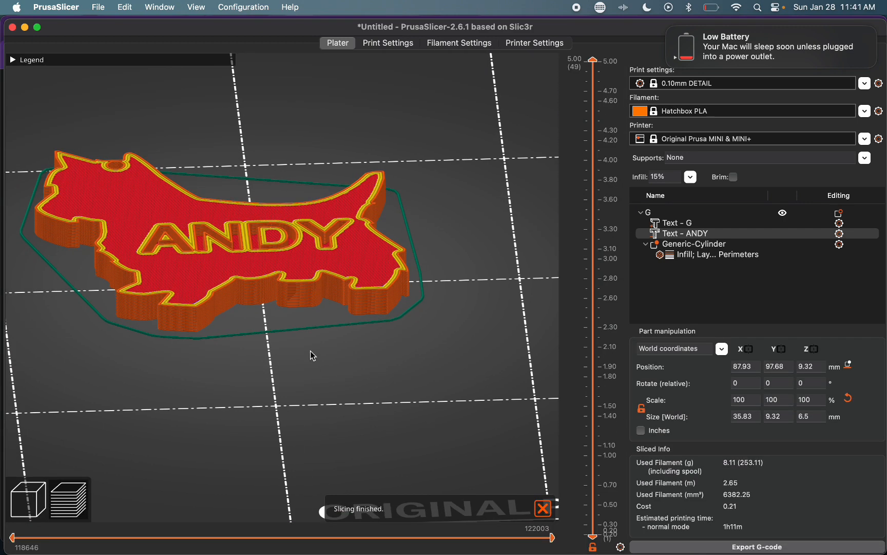
Examine the sliced layers at 0.90, 2.20 and 2.10 mm and up to 5.00 mm to check how the recessed letters are built
{"action": "scroll", "coordinate": [310, 354], "scroll_direction": "up", "scroll_amount": 5}
{"action": "left_click_drag", "start_coordinate": [313, 378], "coordinate": [308, 358]}
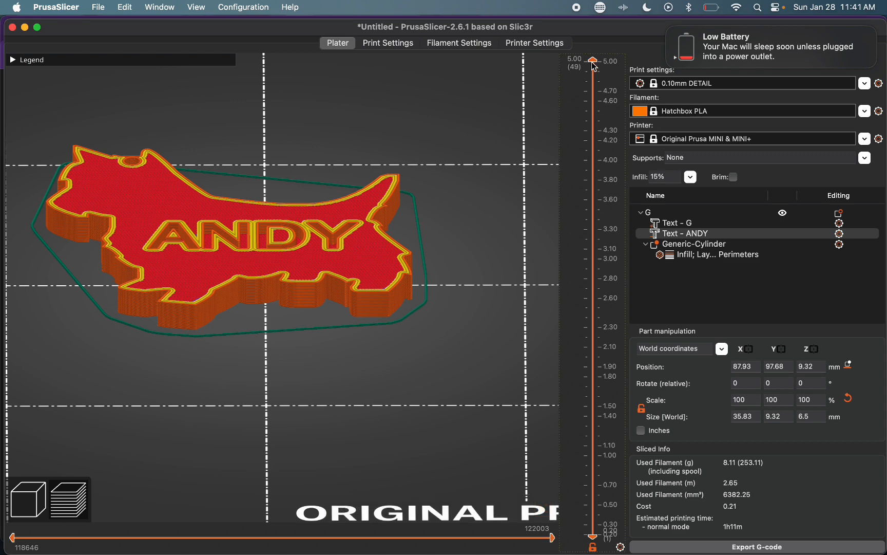
{"action": "left_click_drag", "start_coordinate": [594, 65], "coordinate": [602, 469]}
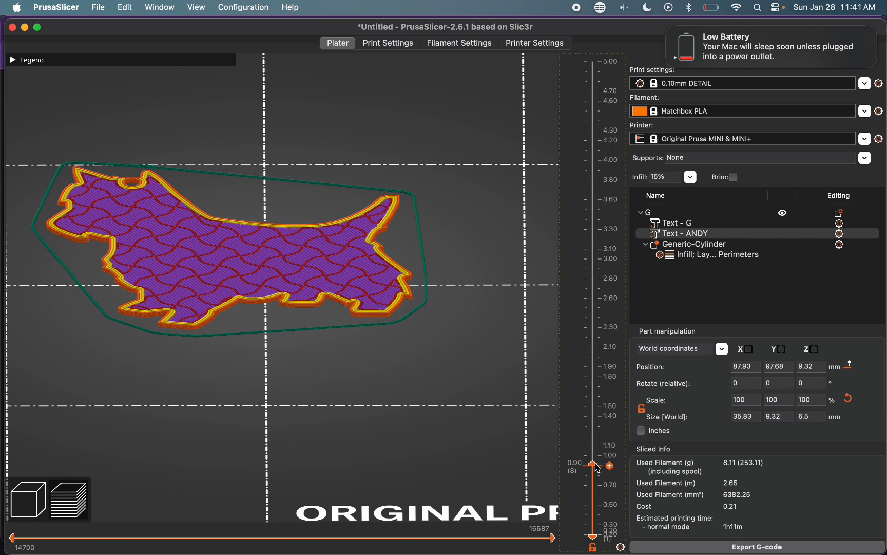
{"action": "left_click_drag", "start_coordinate": [597, 468], "coordinate": [599, 341]}
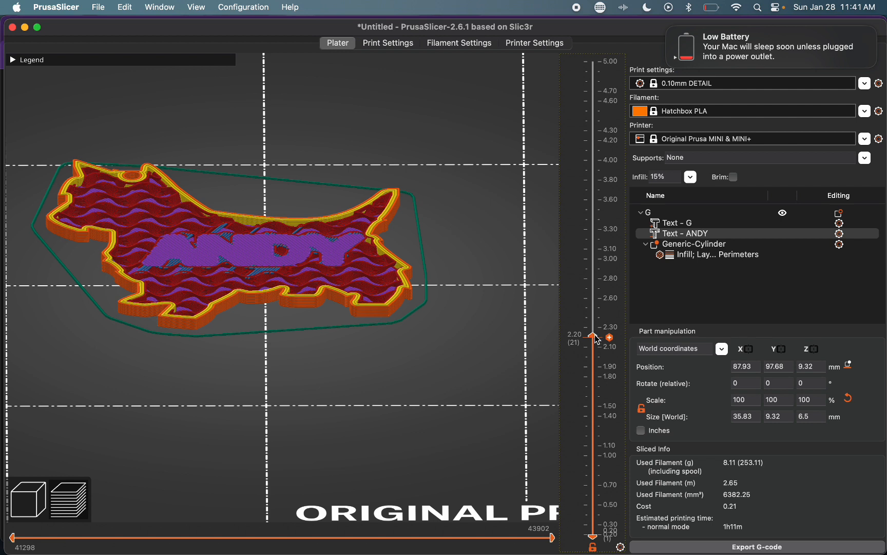
{"action": "left_click_drag", "start_coordinate": [600, 341], "coordinate": [597, 351]}
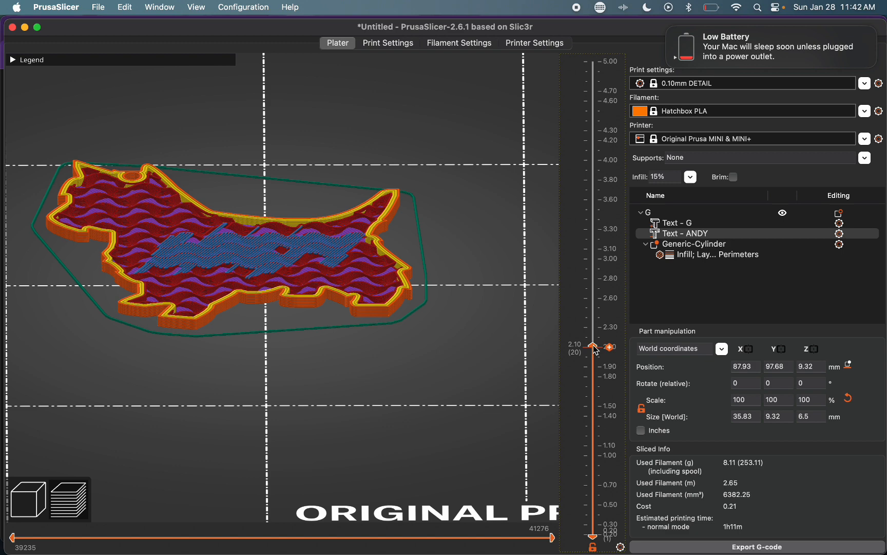
{"action": "left_click_drag", "start_coordinate": [596, 350], "coordinate": [594, 55]}
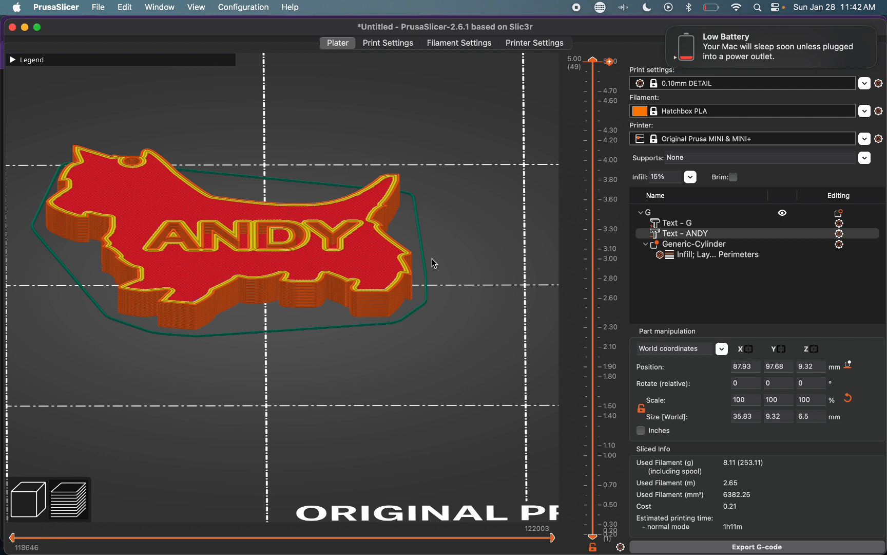
{"action": "left_click_drag", "start_coordinate": [340, 328], "coordinate": [343, 354]}
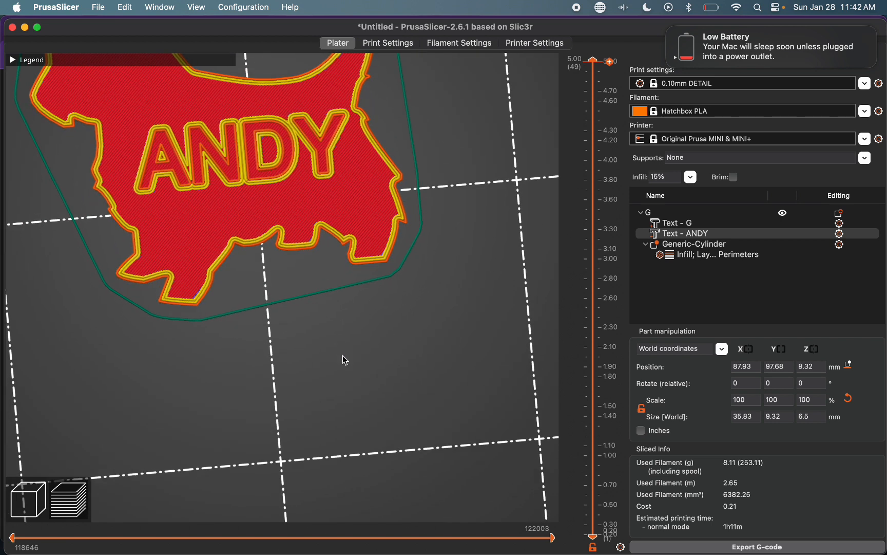